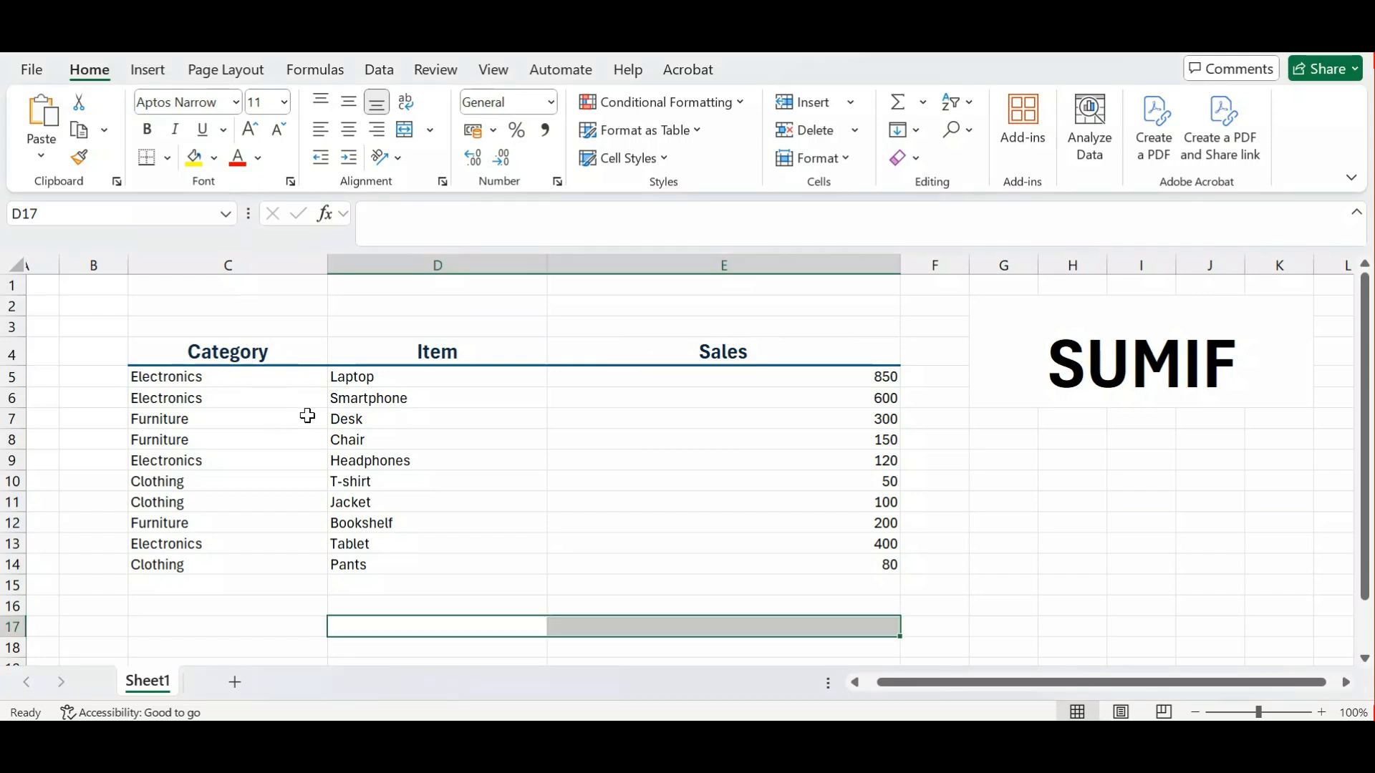
Step: Apply all borders to the sales table, including the empty row 15 (C4:E15)
{"action": "left_click", "coordinate": [184, 356]}
{"action": "left_click_drag", "start_coordinate": [178, 353], "coordinate": [758, 583]}
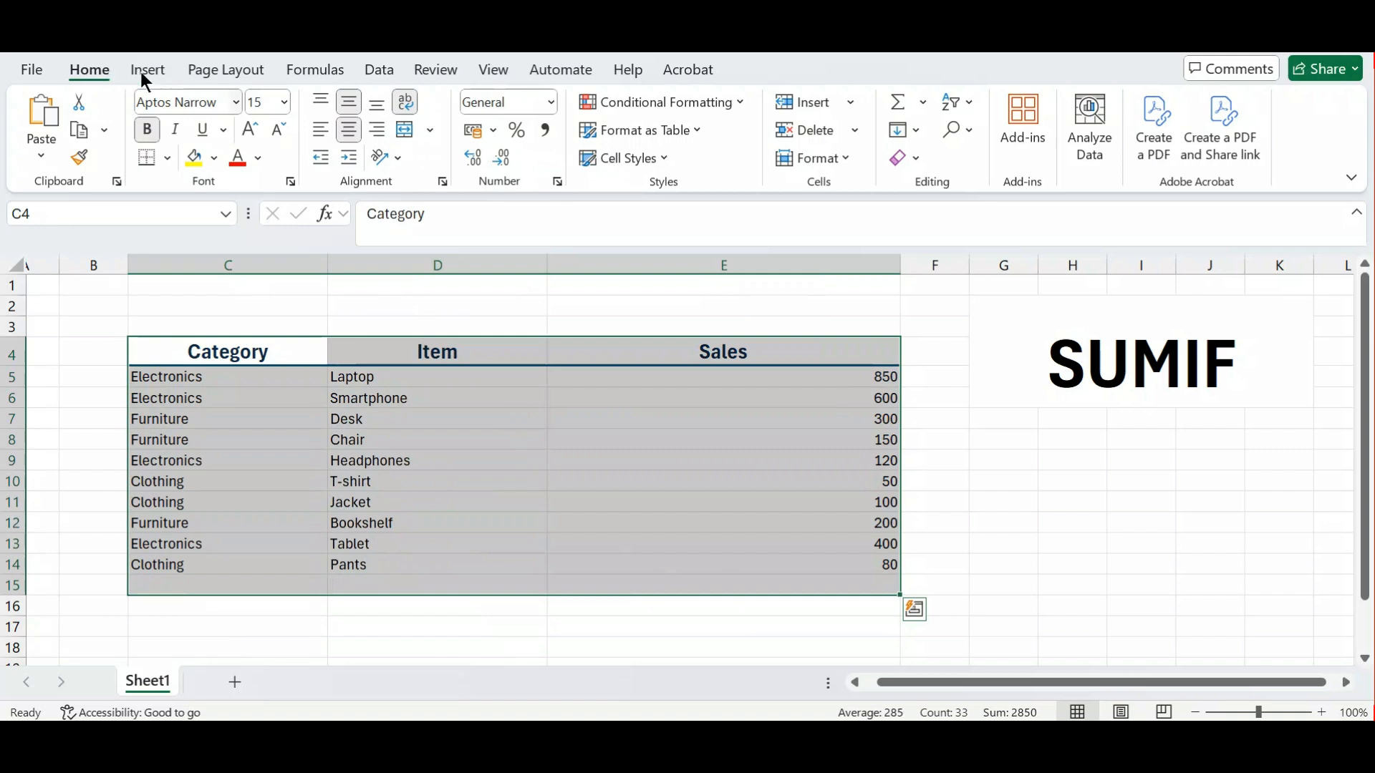
{"action": "left_click", "coordinate": [167, 156]}
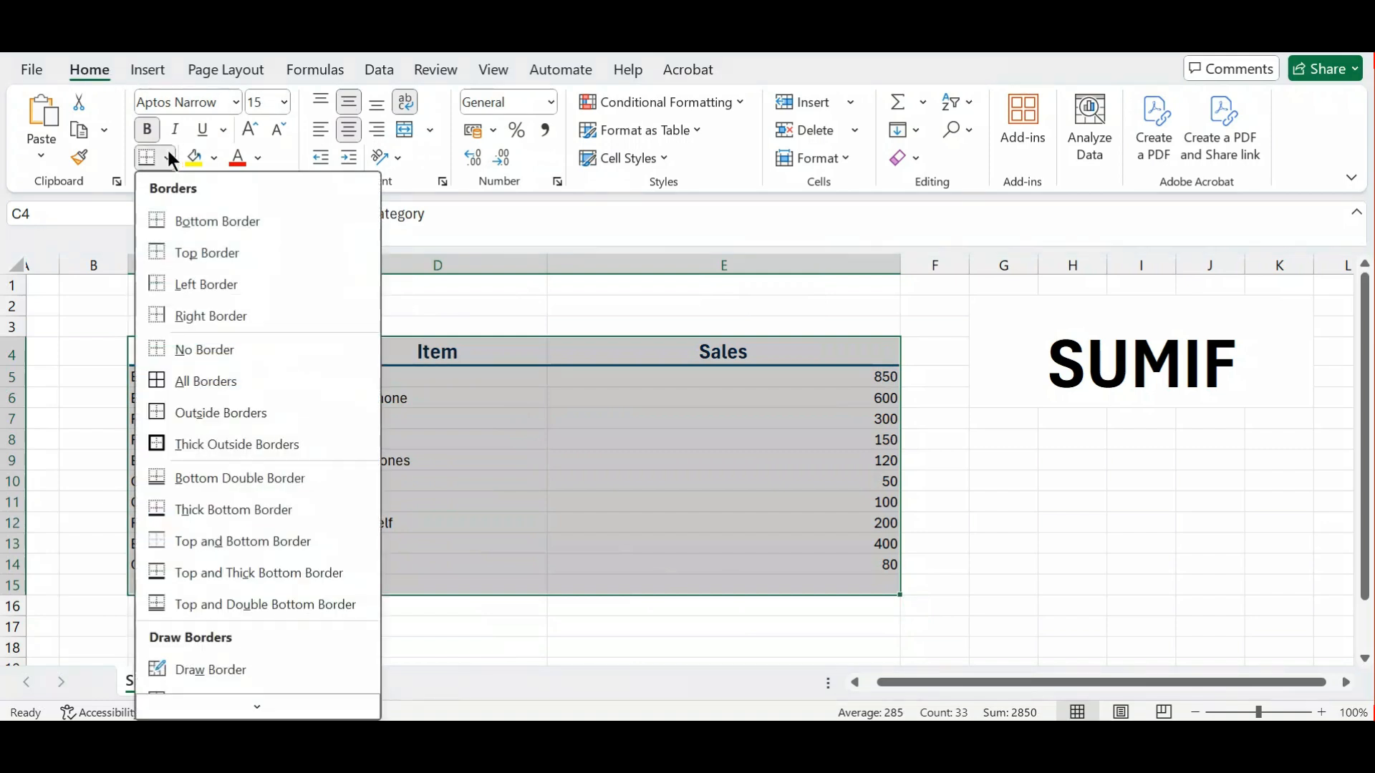
{"action": "left_click", "coordinate": [200, 383]}
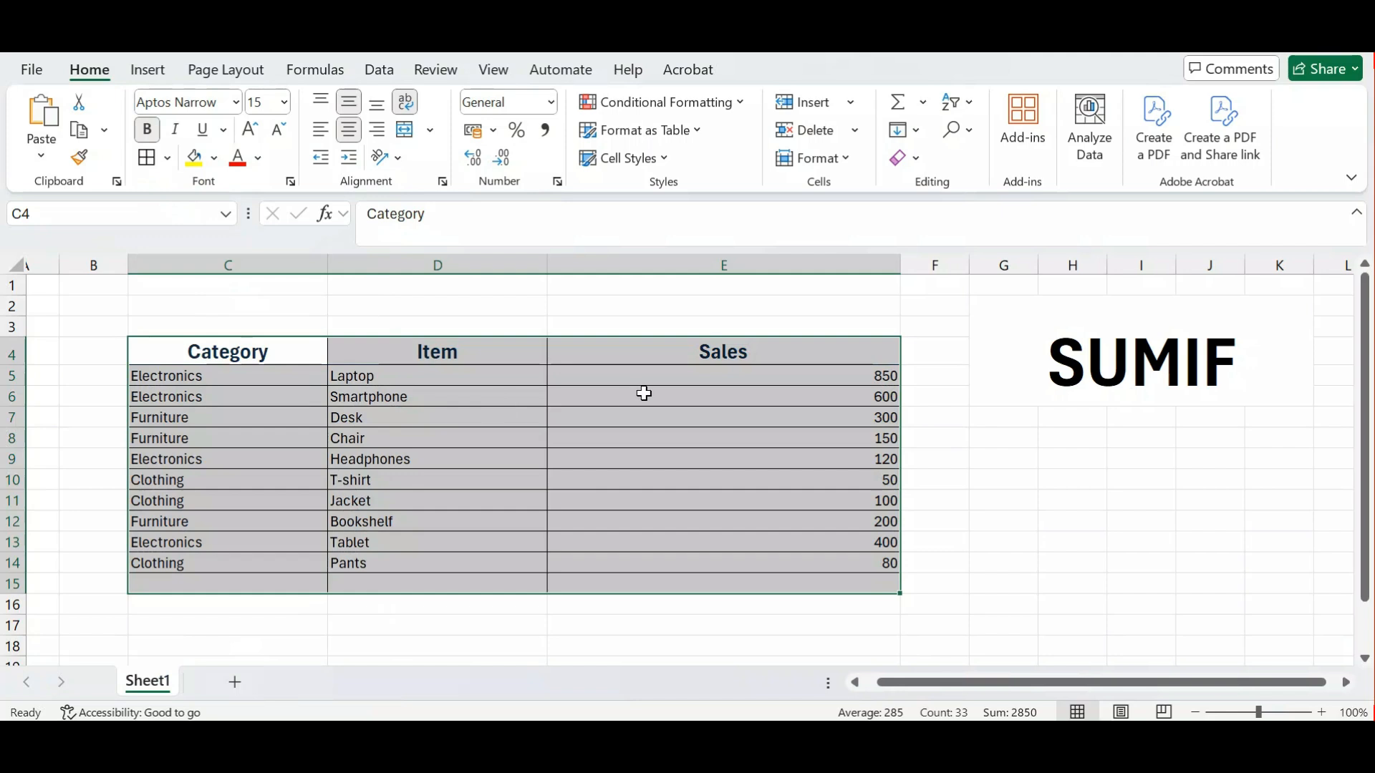
Step: Enter Electronics as the category of a new record in cell C15
{"action": "left_click", "coordinate": [204, 588]}
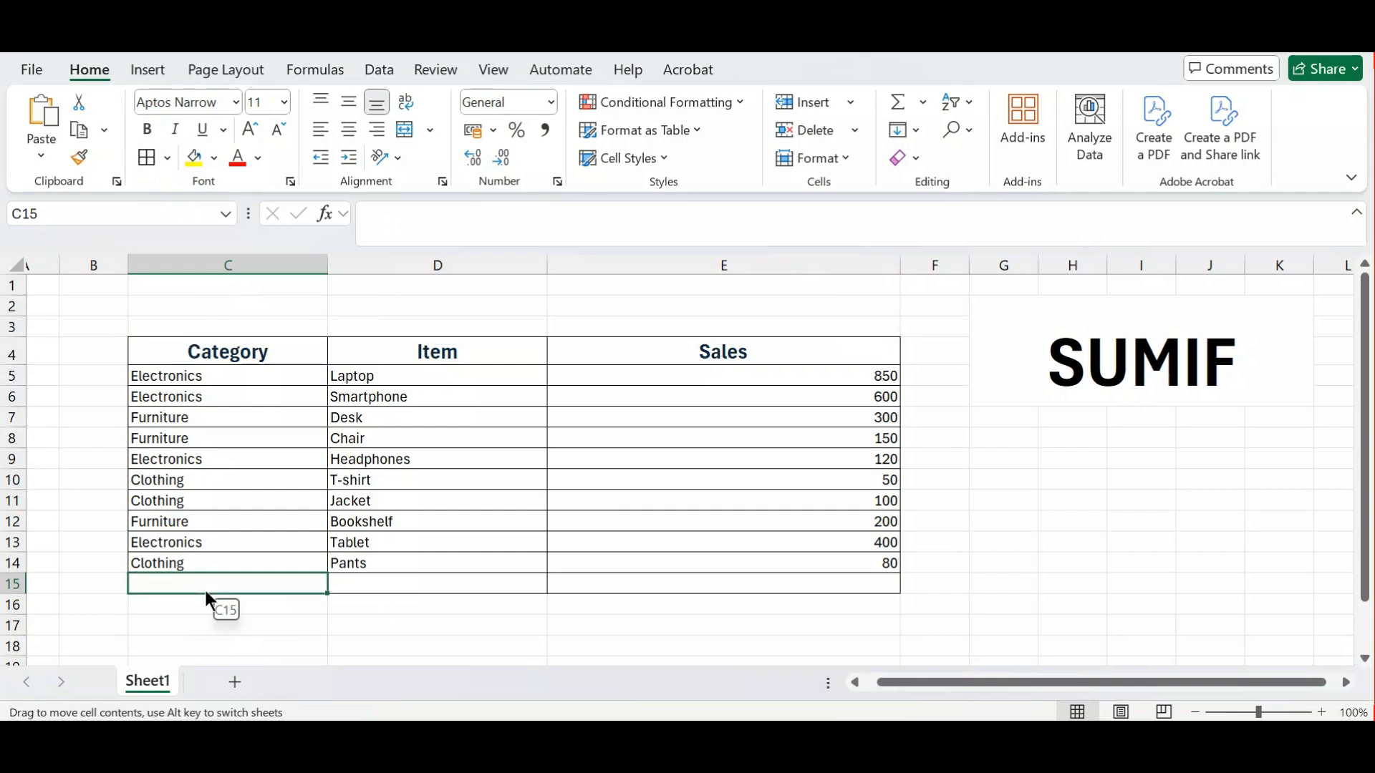
{"action": "type", "text": "Electronics"}
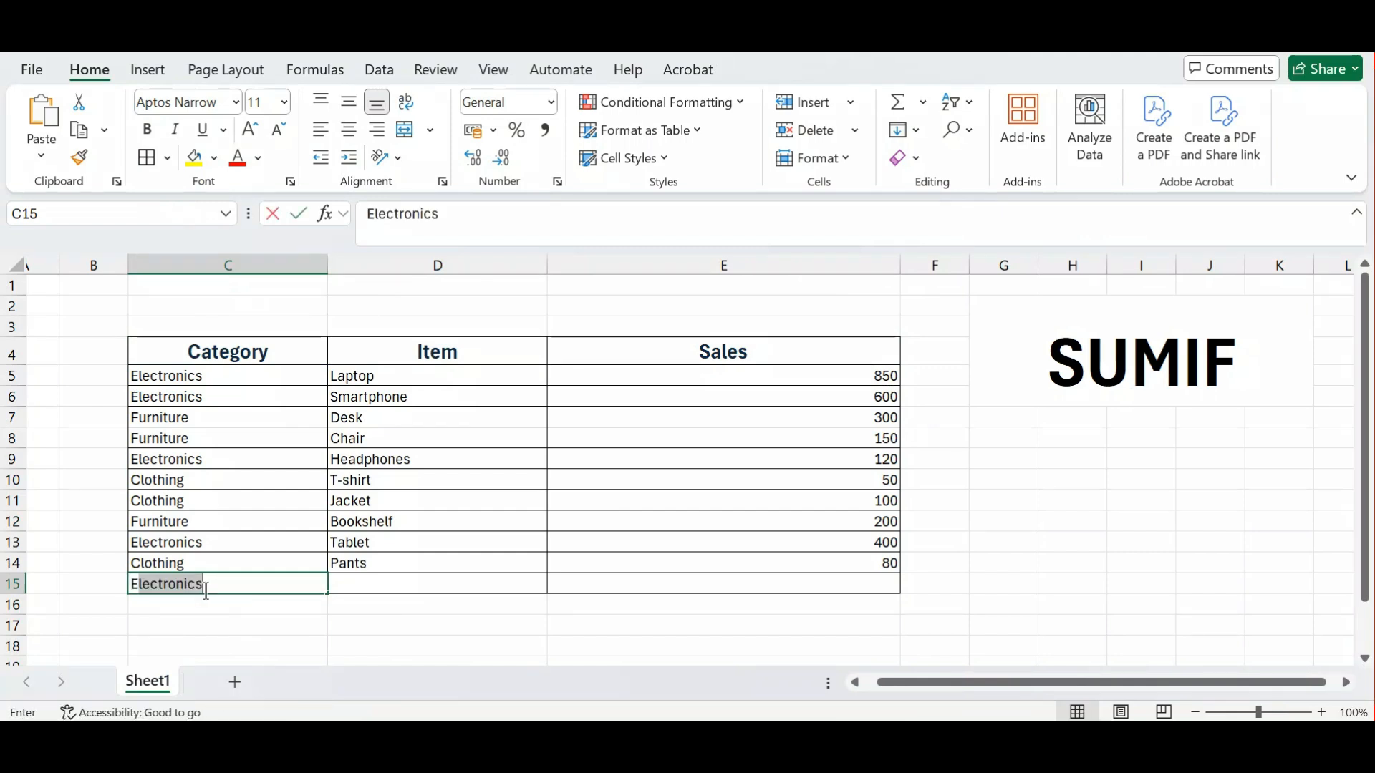
{"action": "key", "text": "Tab"}
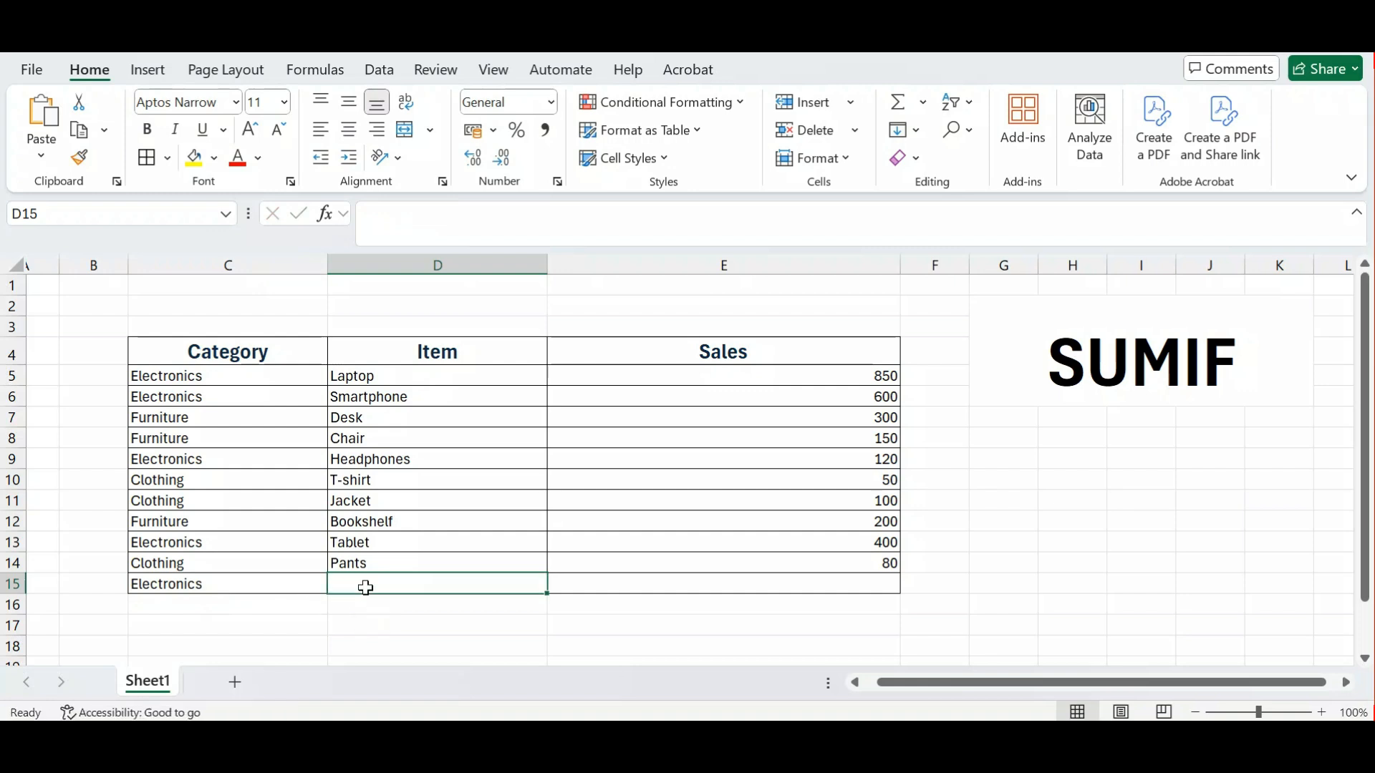
{"action": "type", "text": "H"}
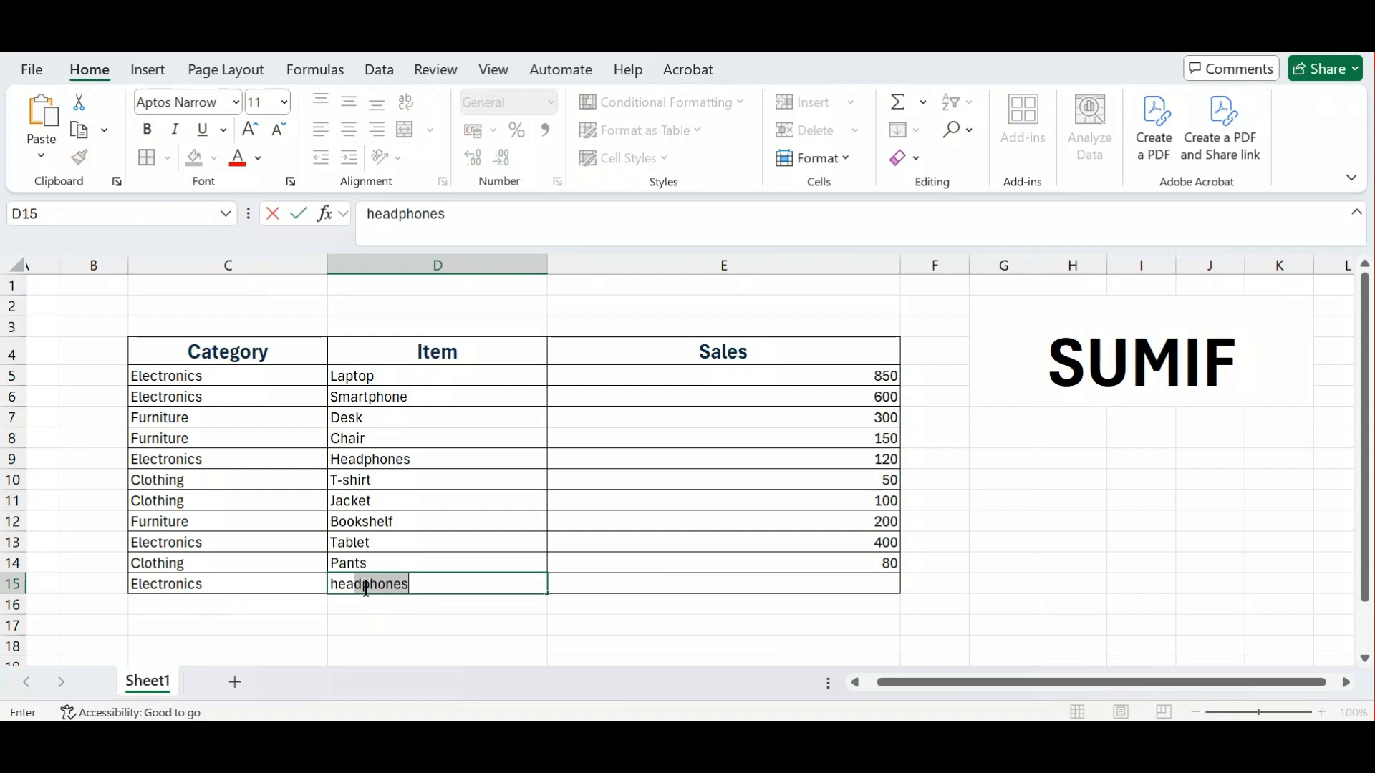
{"action": "key", "text": "Tab"}
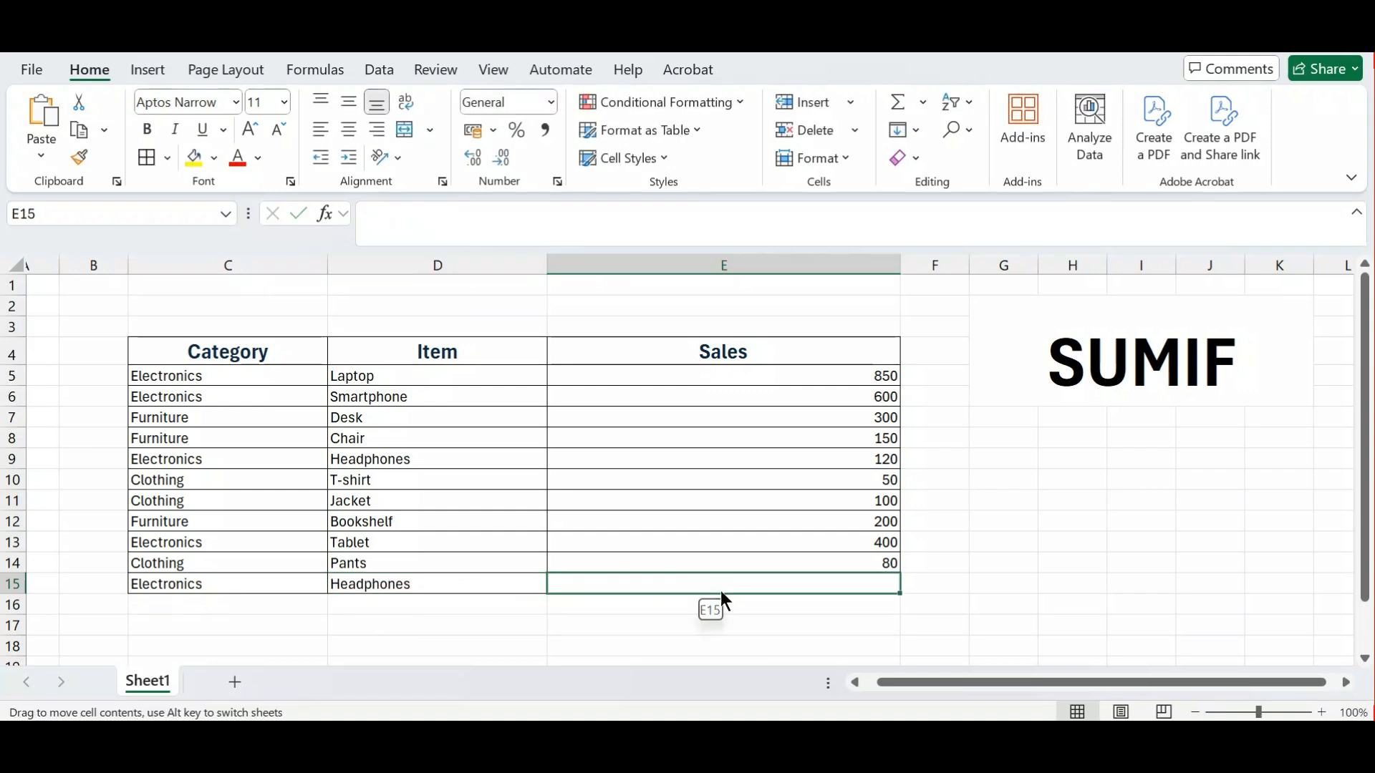
{"action": "double_click", "coordinate": [430, 583]}
{"action": "key", "text": "BackSpace"}
{"action": "key", "text": "BackSpace"}
{"action": "key", "text": "BackSpace"}
{"action": "key", "text": "BackSpace"}
{"action": "key", "text": "BackSpace"}
{"action": "key", "text": "BackSpace"}
{"action": "key", "text": "BackSpace"}
{"action": "key", "text": "BackSpace"}
{"action": "key", "text": "BackSpace"}
{"action": "key", "text": "BackSpace"}
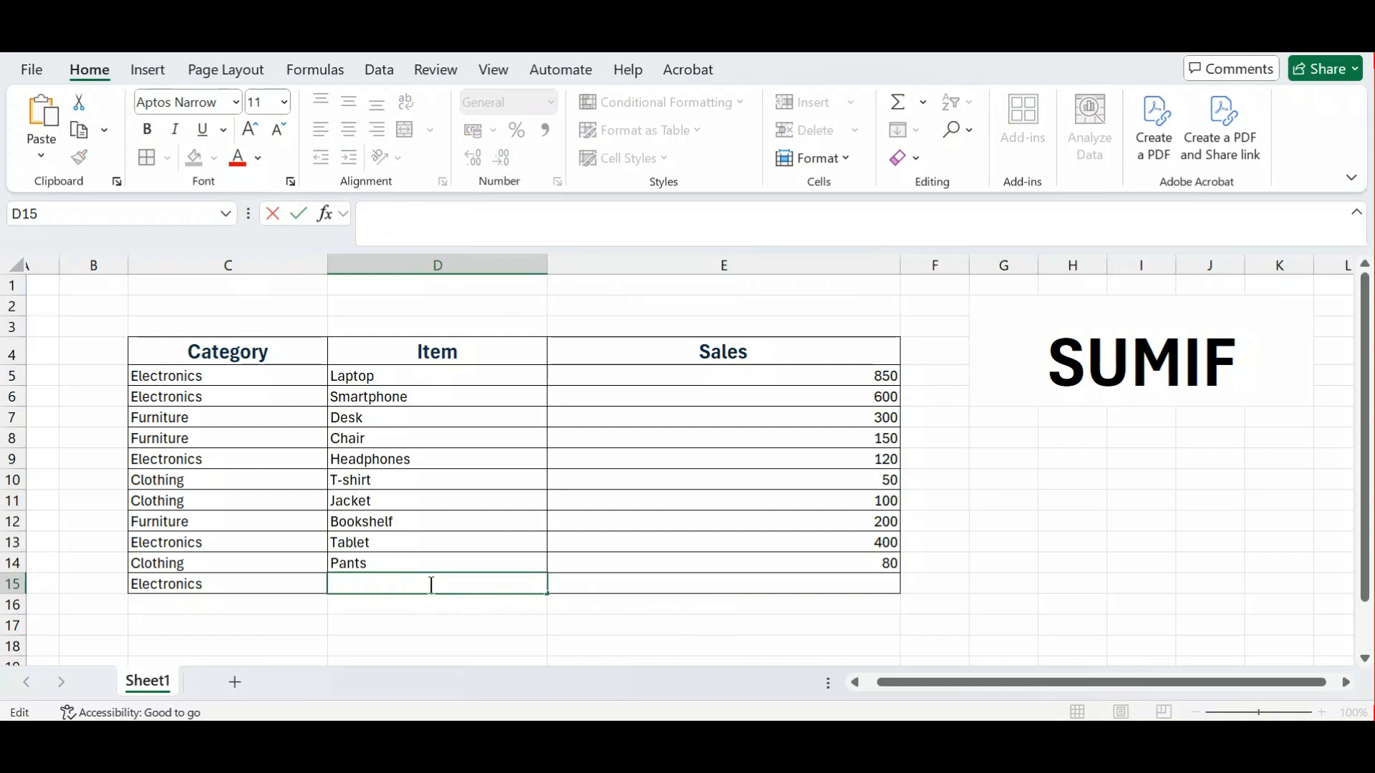
Step: Complete the row 15 record with ipads as the item in D15 and 100 as the sales in E15
{"action": "type", "text": "ipads"}
{"action": "left_click", "coordinate": [717, 590]}
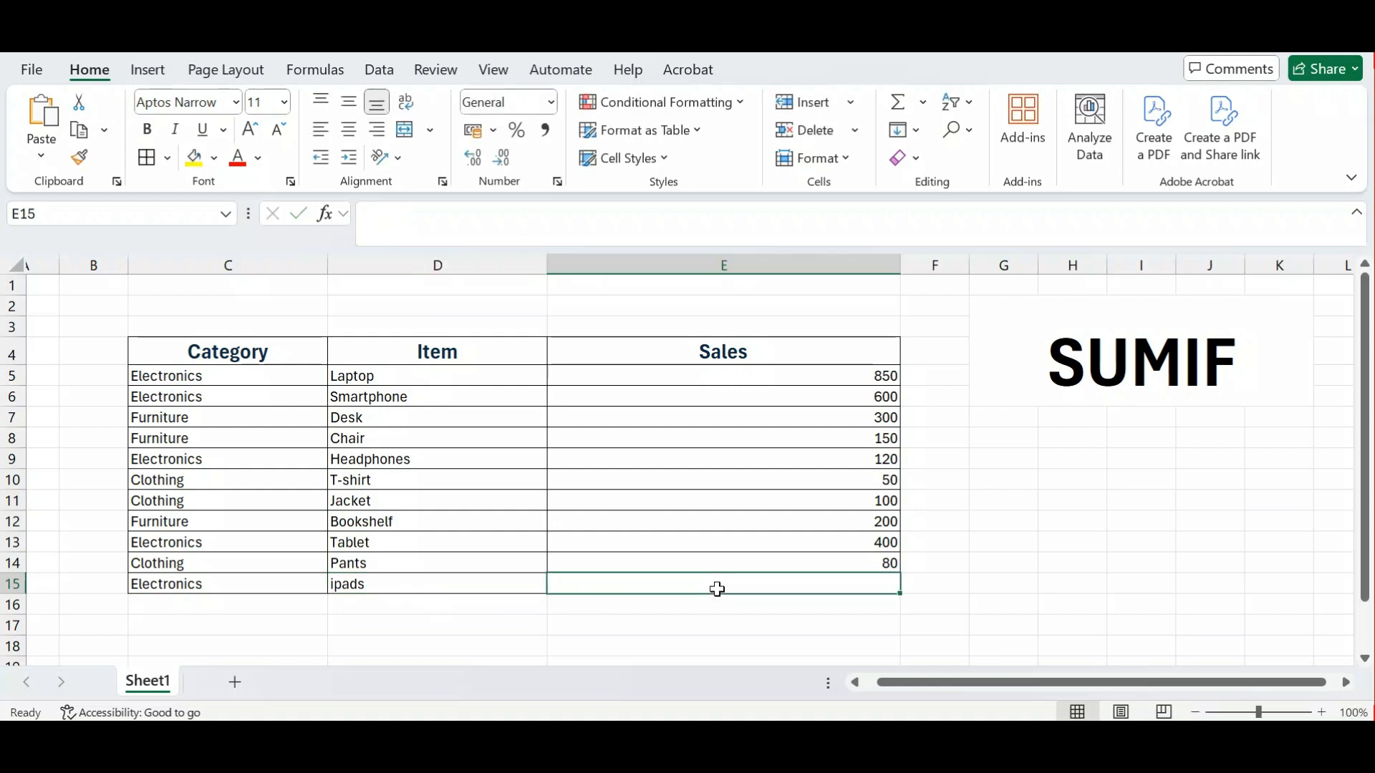
{"action": "double_click", "coordinate": [717, 589]}
{"action": "type", "text": "100"}
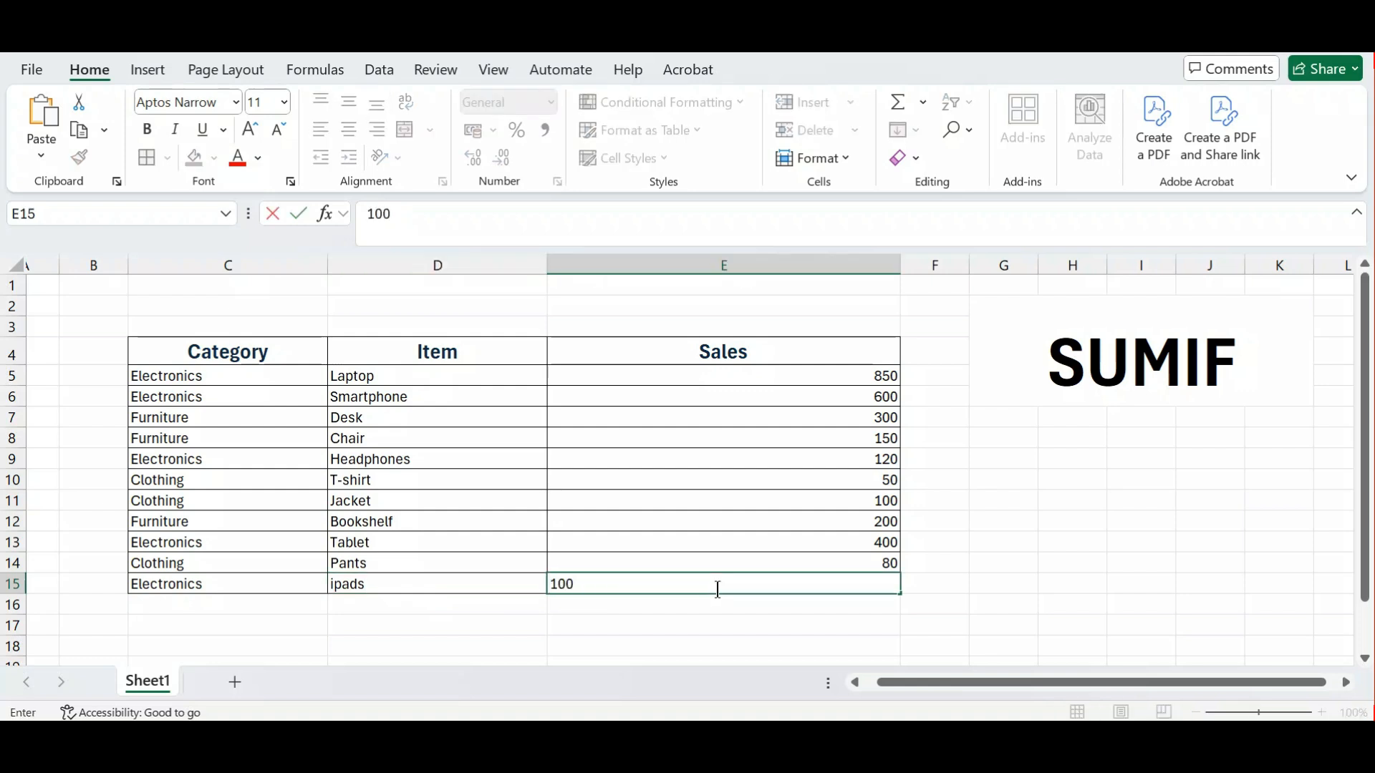
{"action": "key", "text": "Return"}
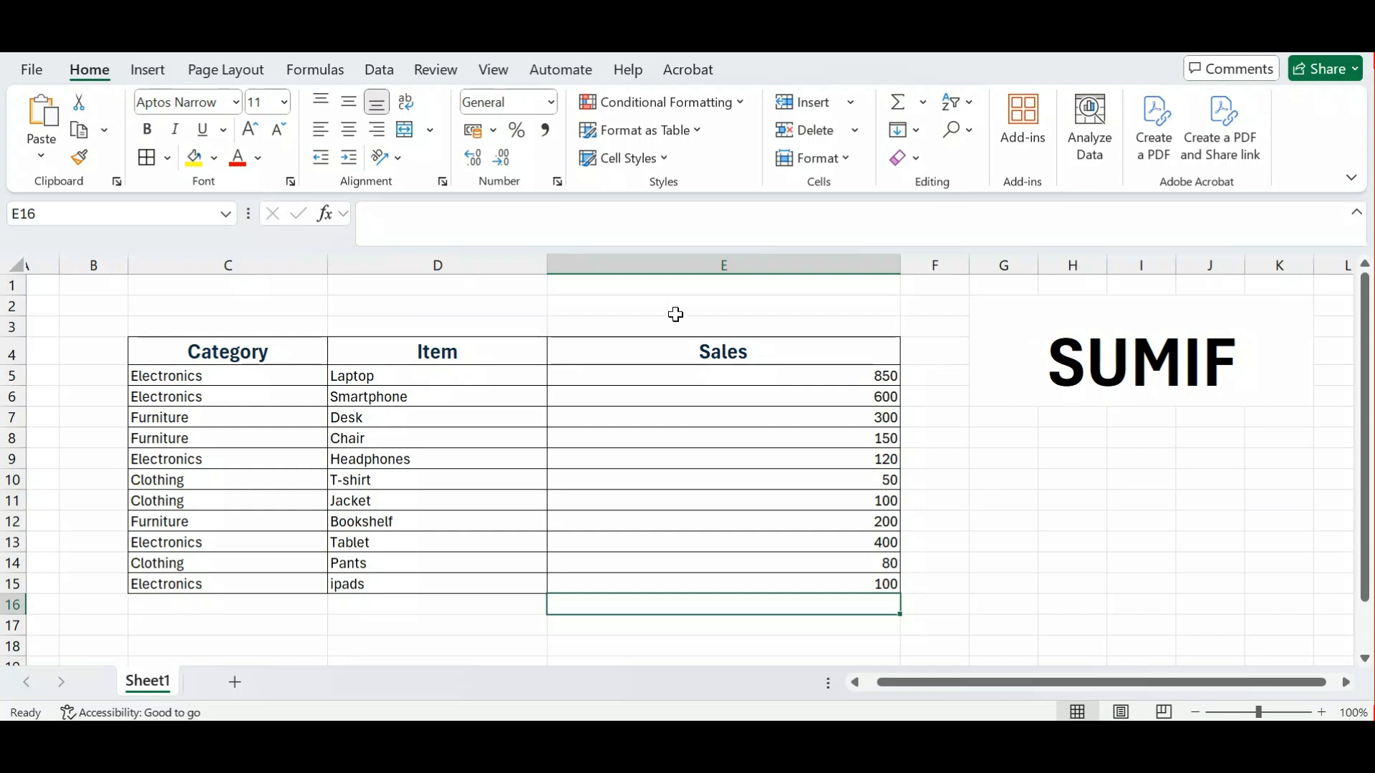
Step: Colour only the letters IF in the SUMIF title cell red
{"action": "left_click", "coordinate": [1186, 362]}
{"action": "double_click", "coordinate": [1188, 360]}
{"action": "left_click_drag", "start_coordinate": [1187, 359], "coordinate": [1240, 362]}
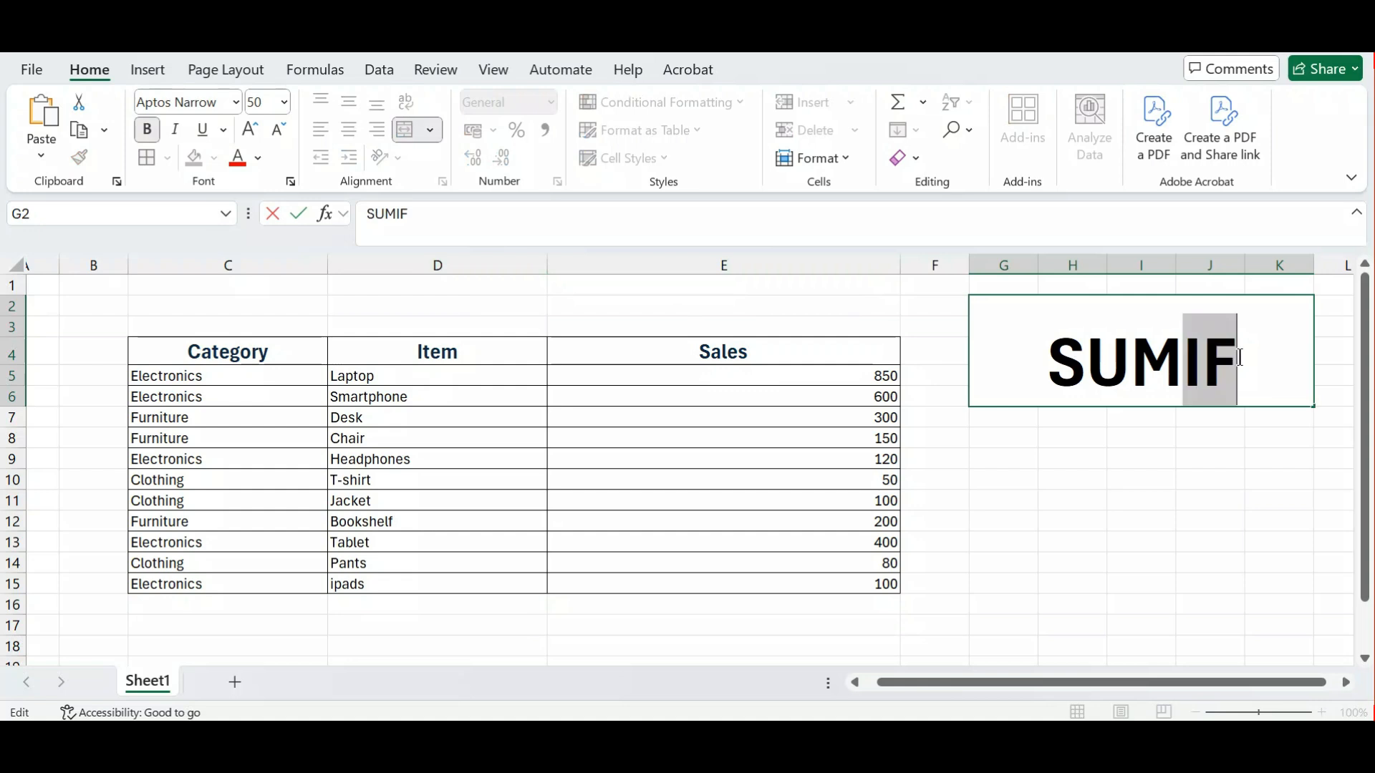
{"action": "left_click", "coordinate": [239, 170]}
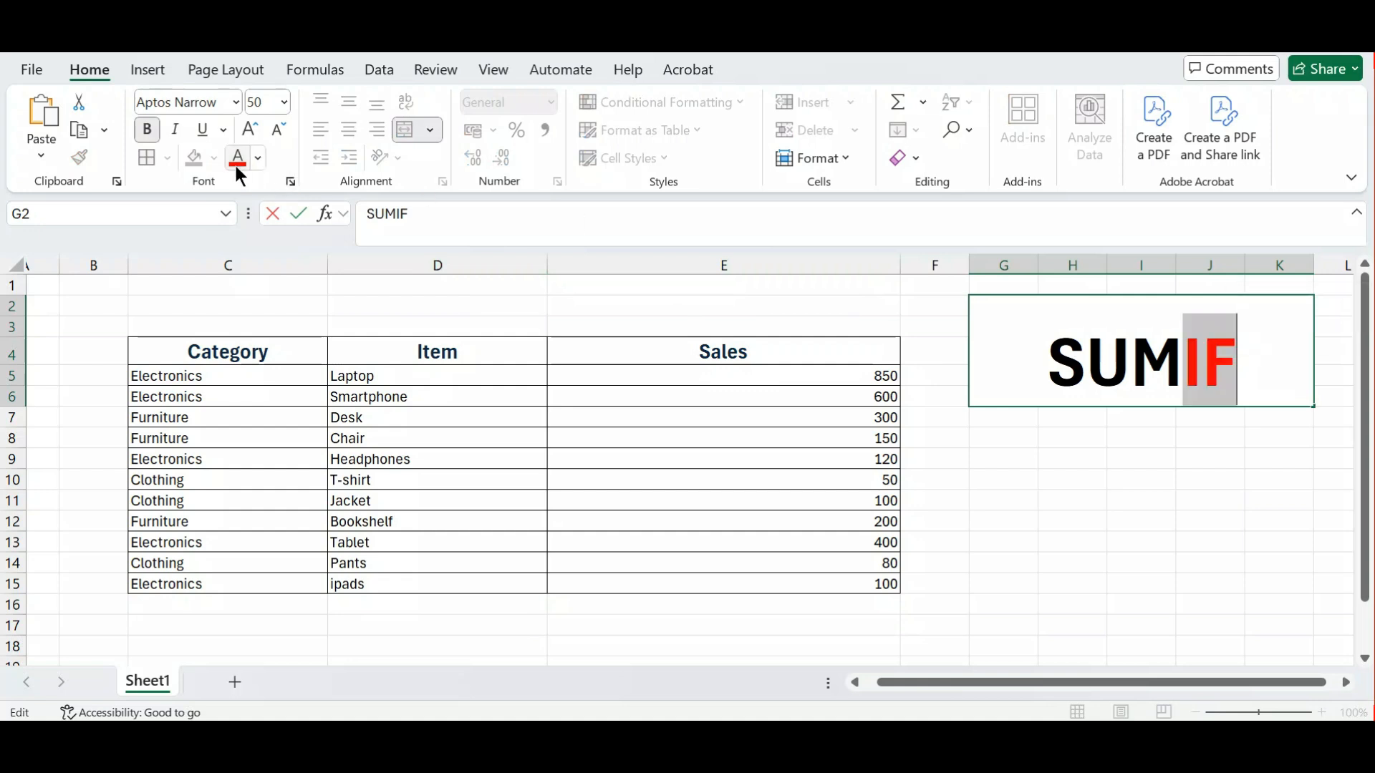
{"action": "left_click", "coordinate": [1090, 455]}
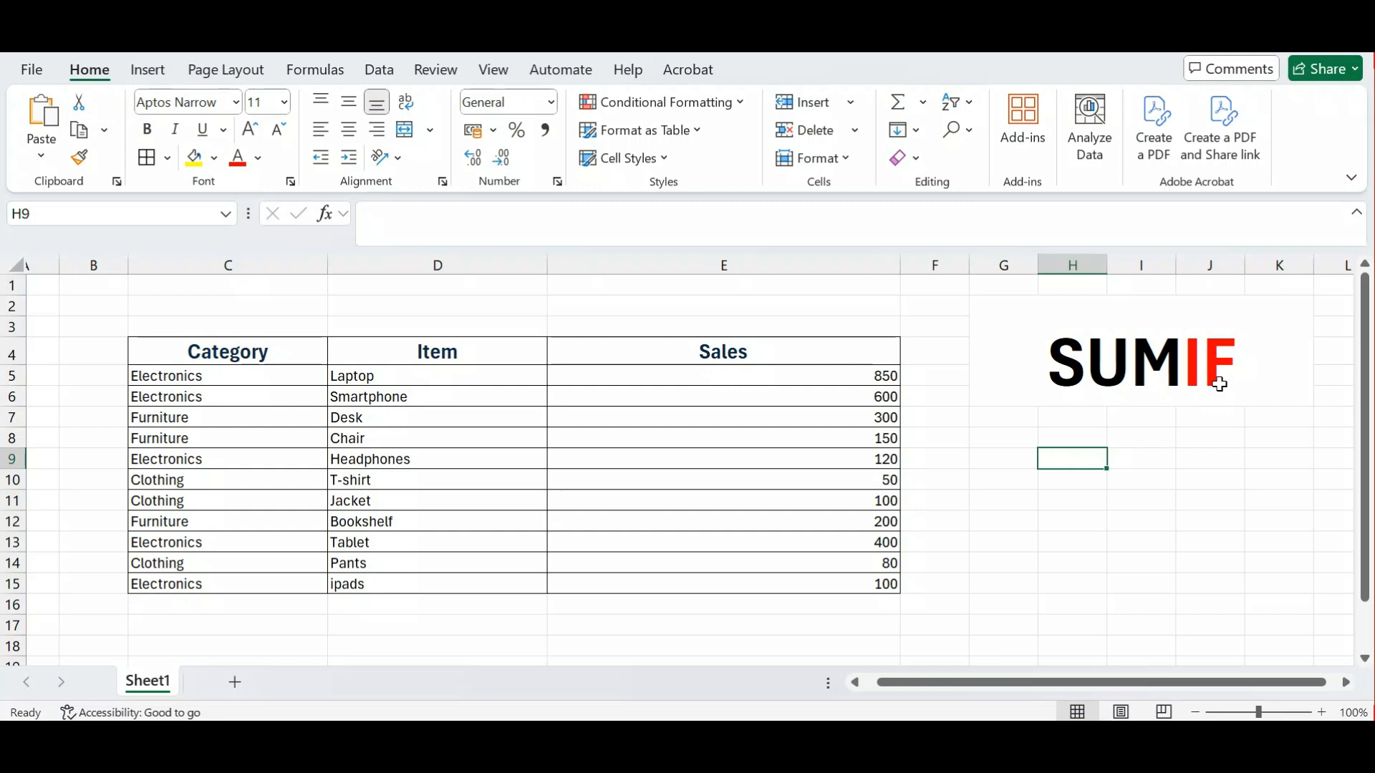
Step: Merge and center the cells H8:K9 below the SUMIF title
{"action": "scroll", "coordinate": [1221, 384], "scroll_direction": "down", "scroll_amount": 1}
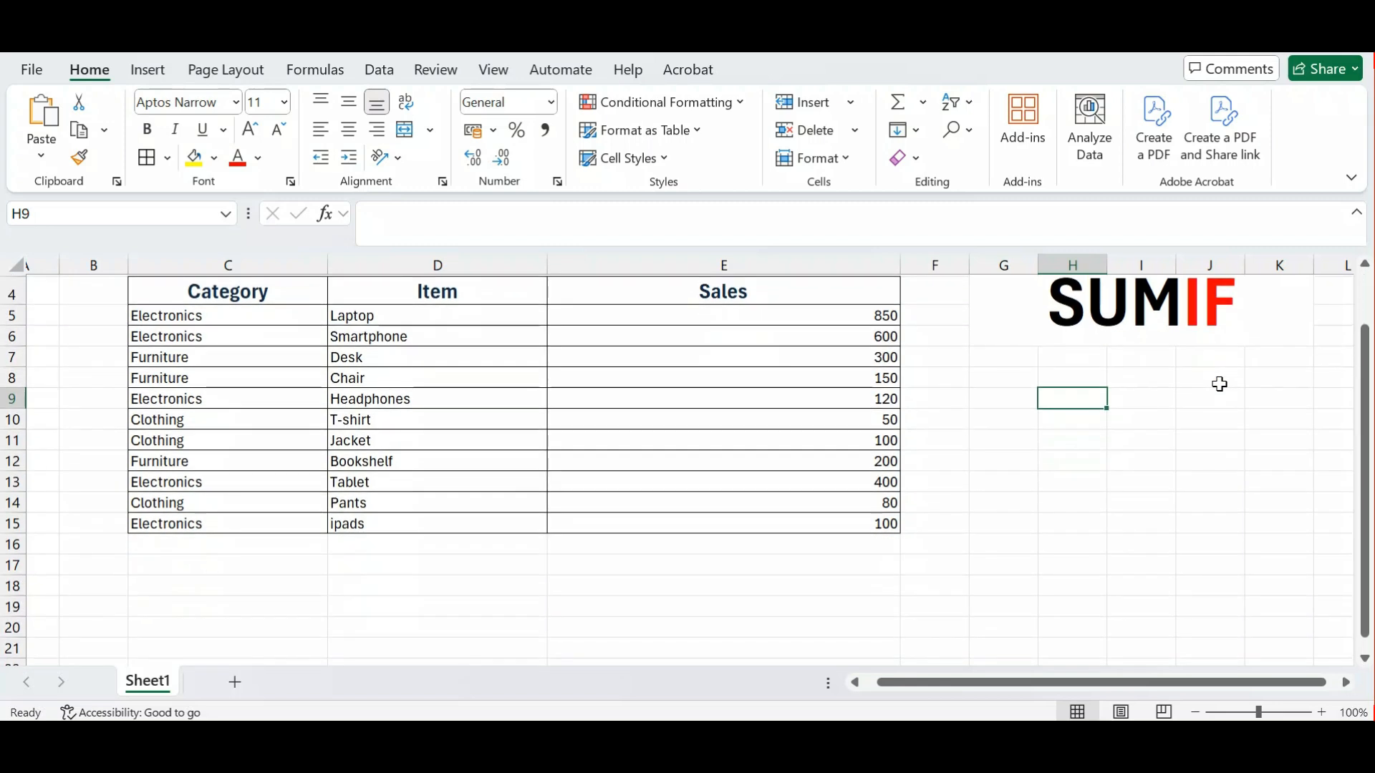
{"action": "scroll", "coordinate": [1220, 385], "scroll_direction": "up", "scroll_amount": 1}
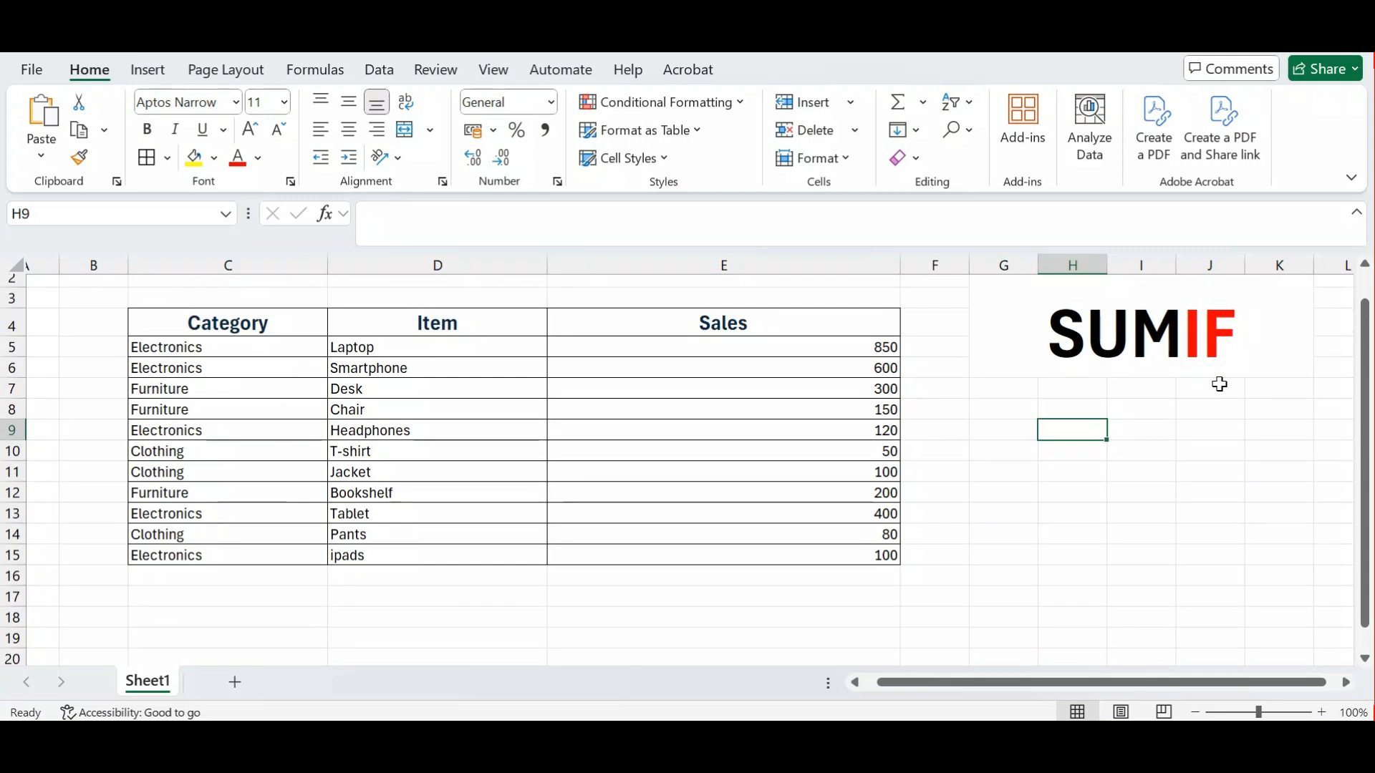
{"action": "left_click", "coordinate": [1063, 408]}
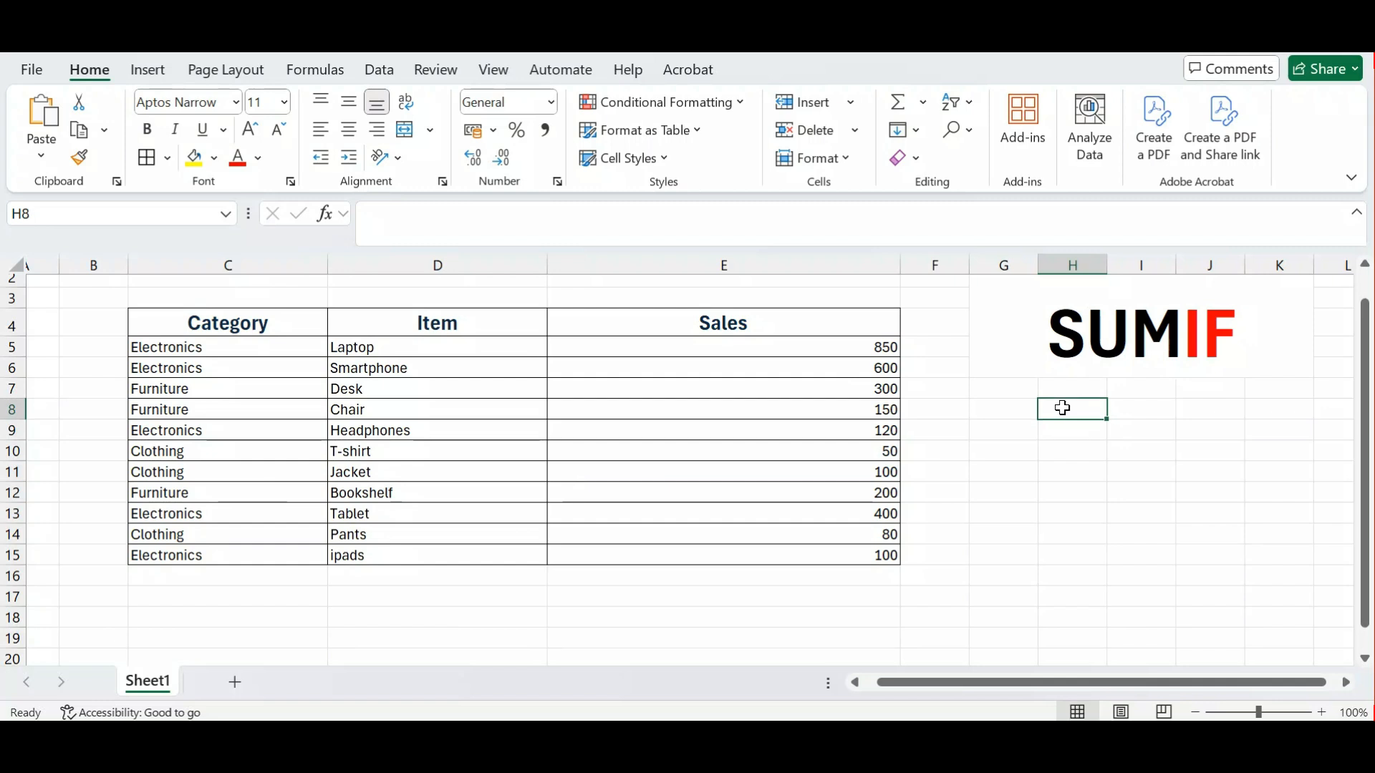
{"action": "left_click_drag", "start_coordinate": [1063, 407], "coordinate": [1265, 435]}
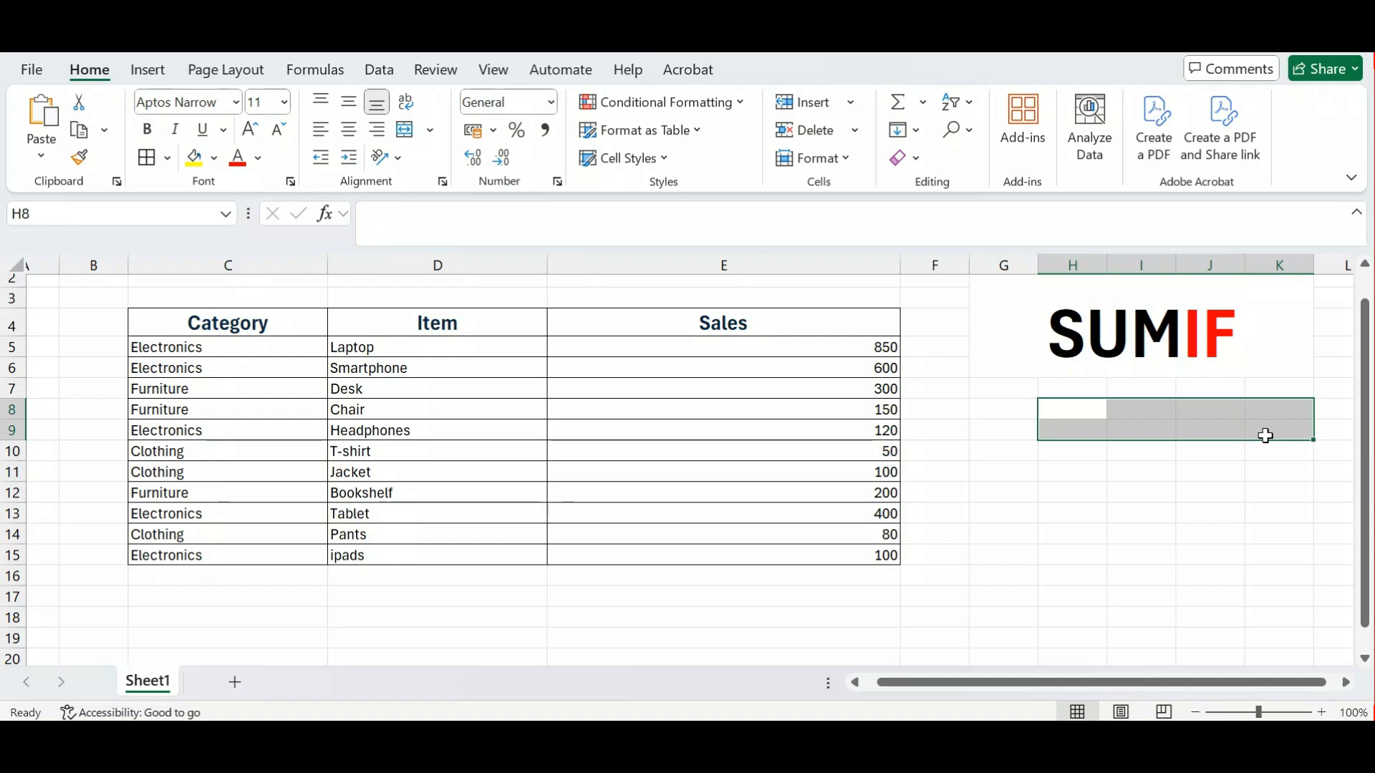
{"action": "left_click", "coordinate": [399, 132]}
Step: Start a formula with the SUMIF function in the merged cell H8
{"action": "double_click", "coordinate": [1050, 420]}
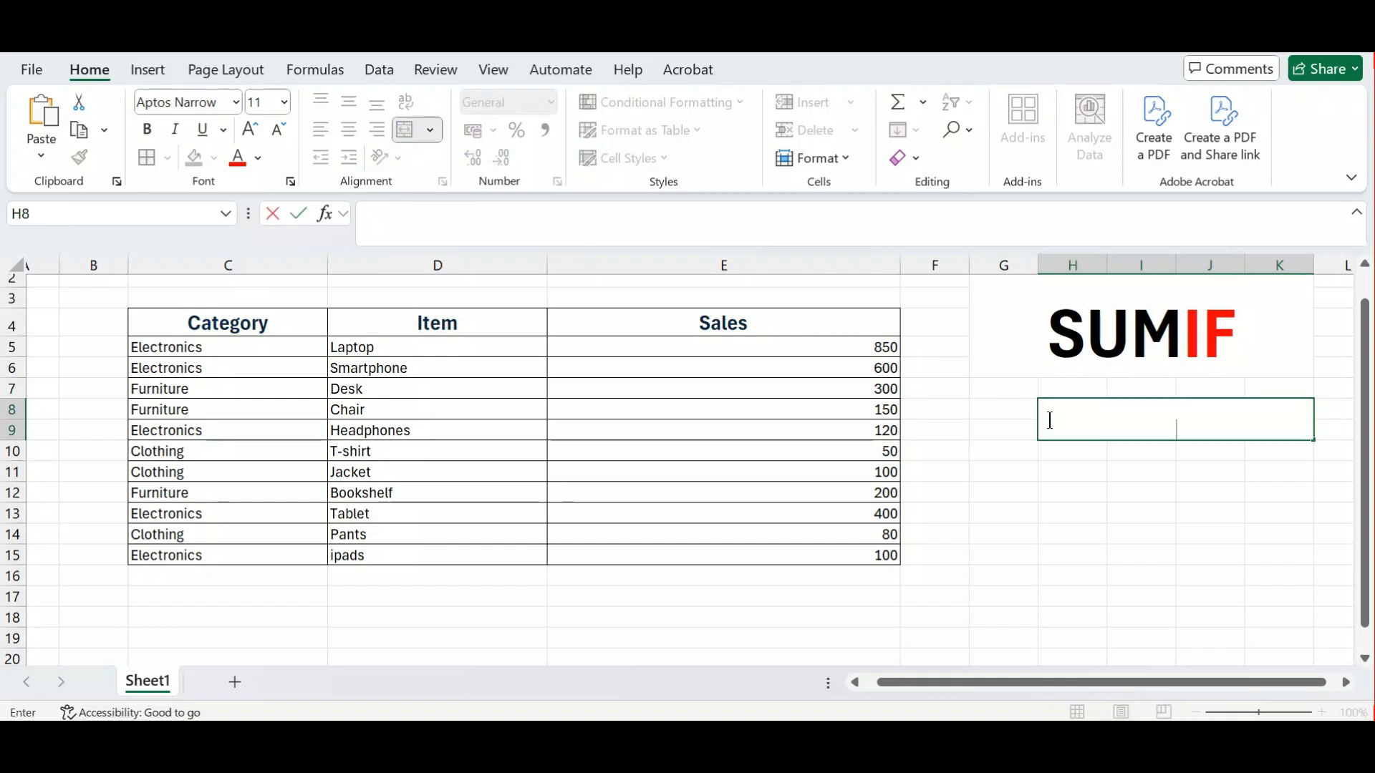
{"action": "type", "text": "=s"}
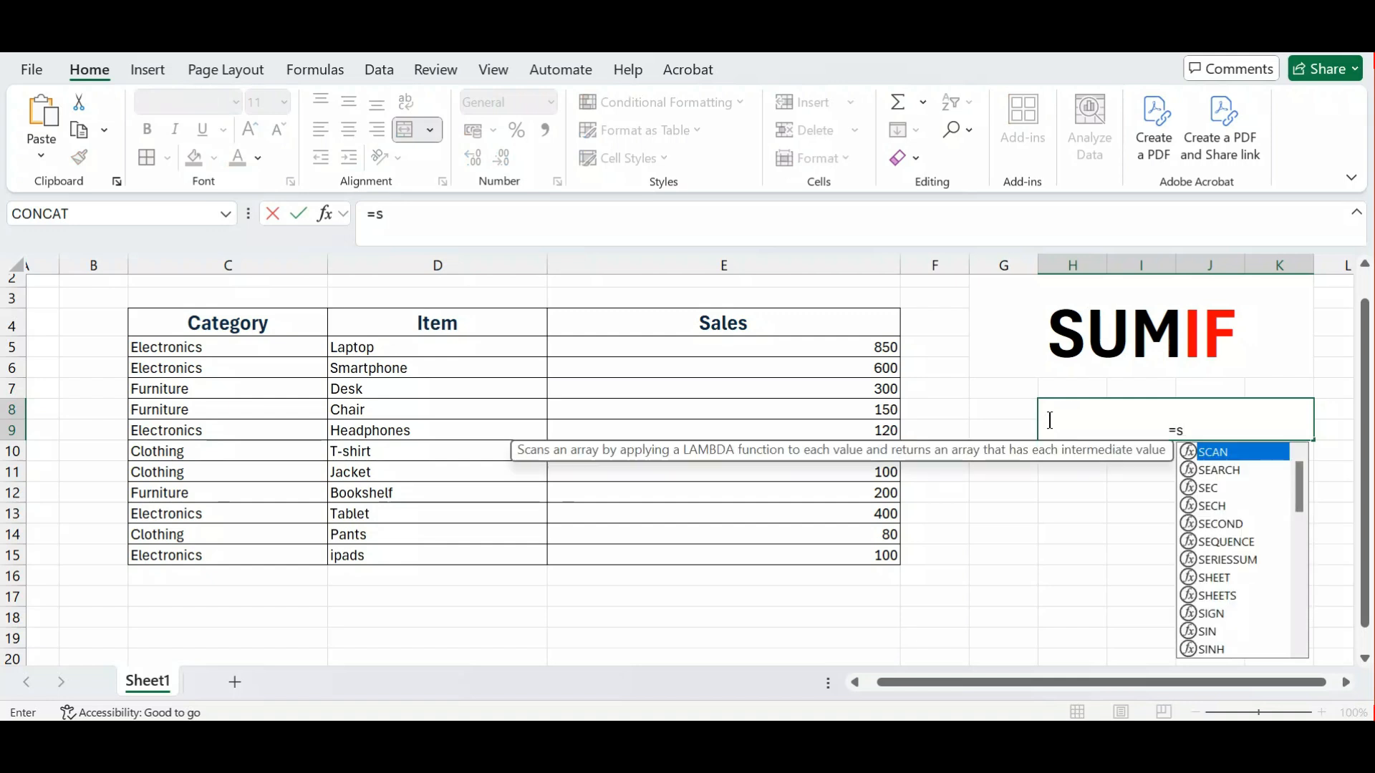
{"action": "key", "text": "BackSpace"}
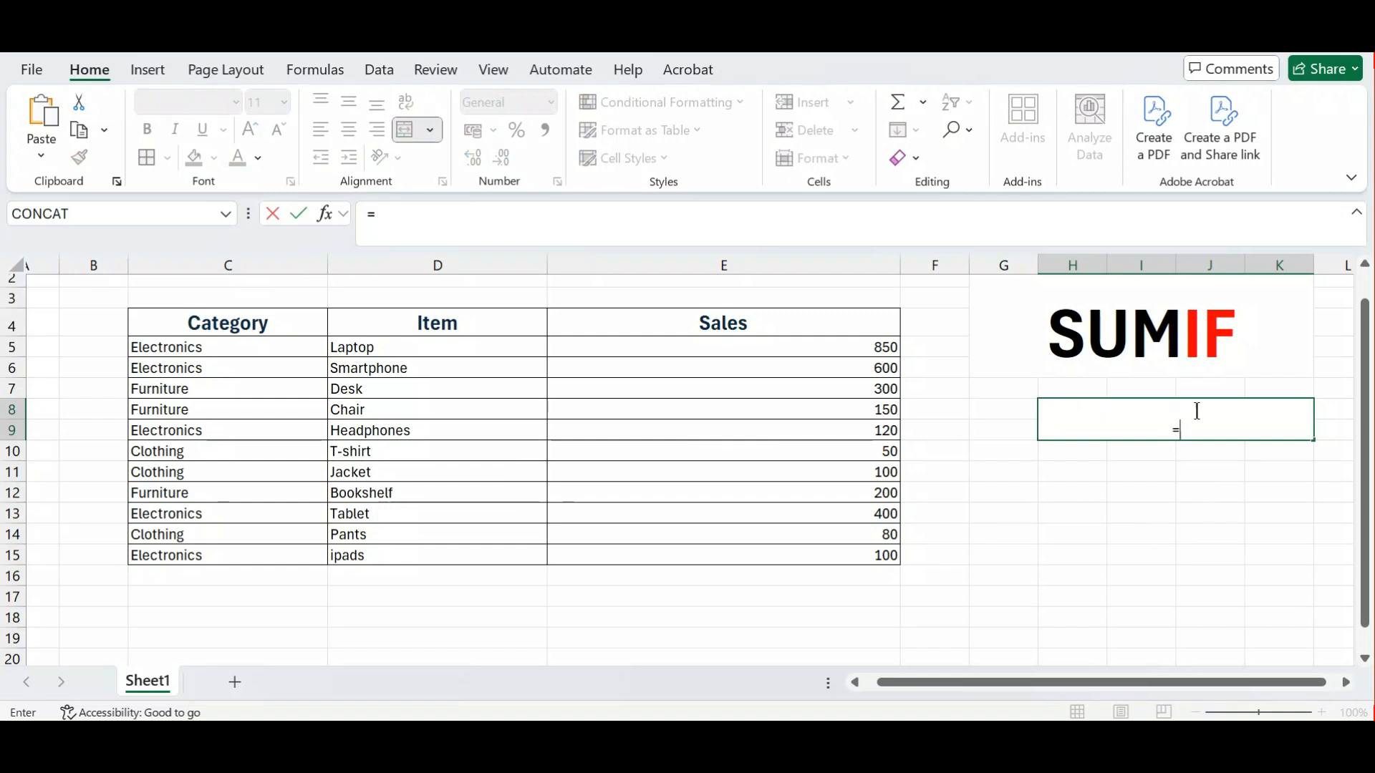
{"action": "left_click_drag", "start_coordinate": [1181, 429], "coordinate": [1146, 426]}
{"action": "left_click", "coordinate": [1092, 437]}
{"action": "type", "text": "sumif"}
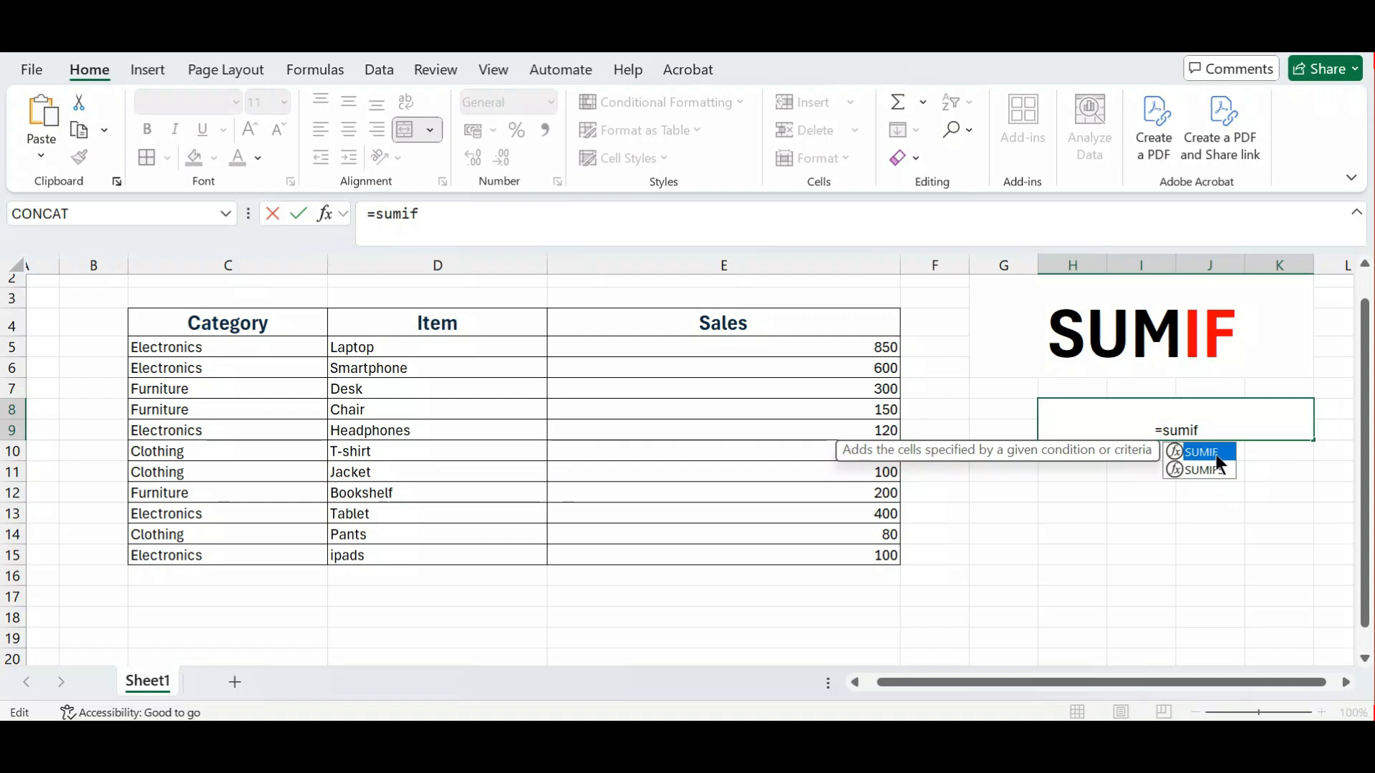
{"action": "double_click", "coordinate": [1216, 454]}
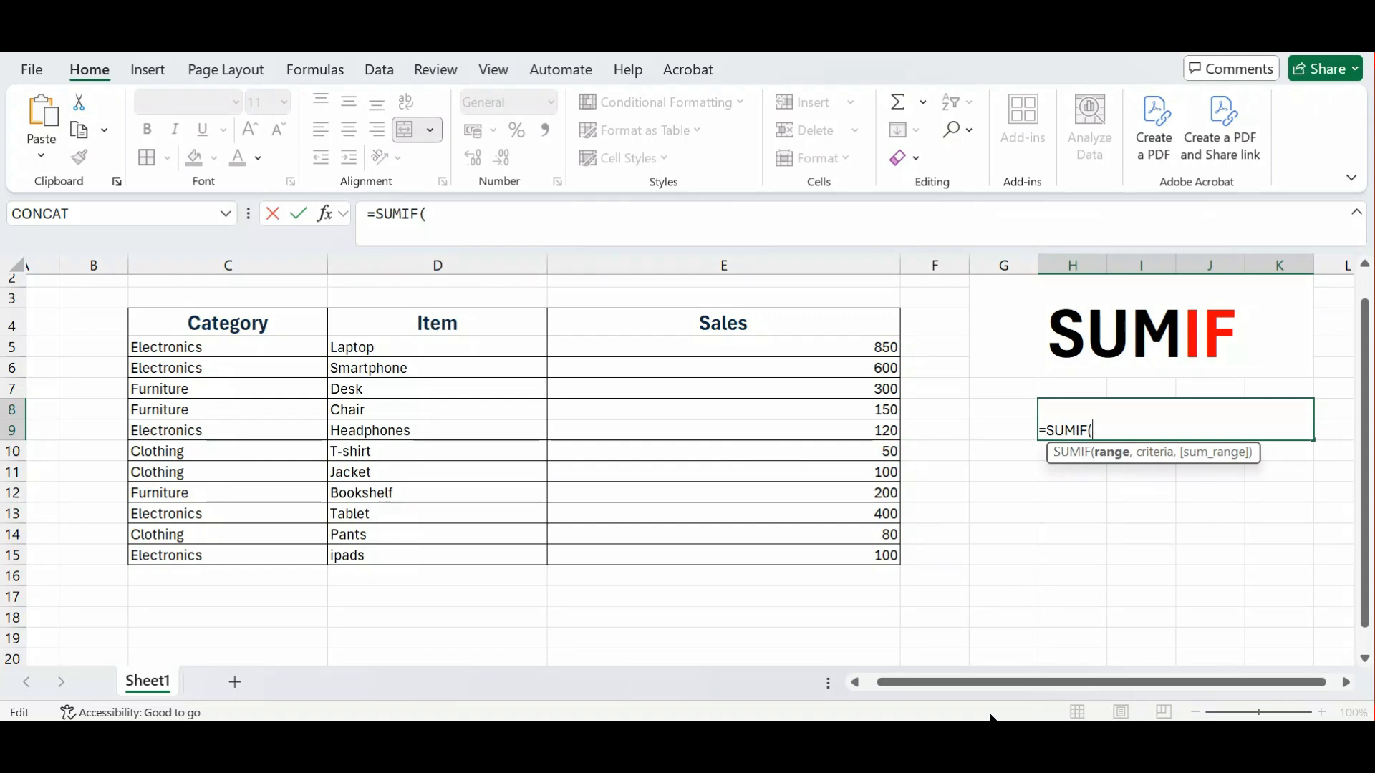
Step: Set the SUMIF range argument to the Category column, C4:C15
{"action": "left_click_drag", "start_coordinate": [120, 315], "coordinate": [331, 581]}
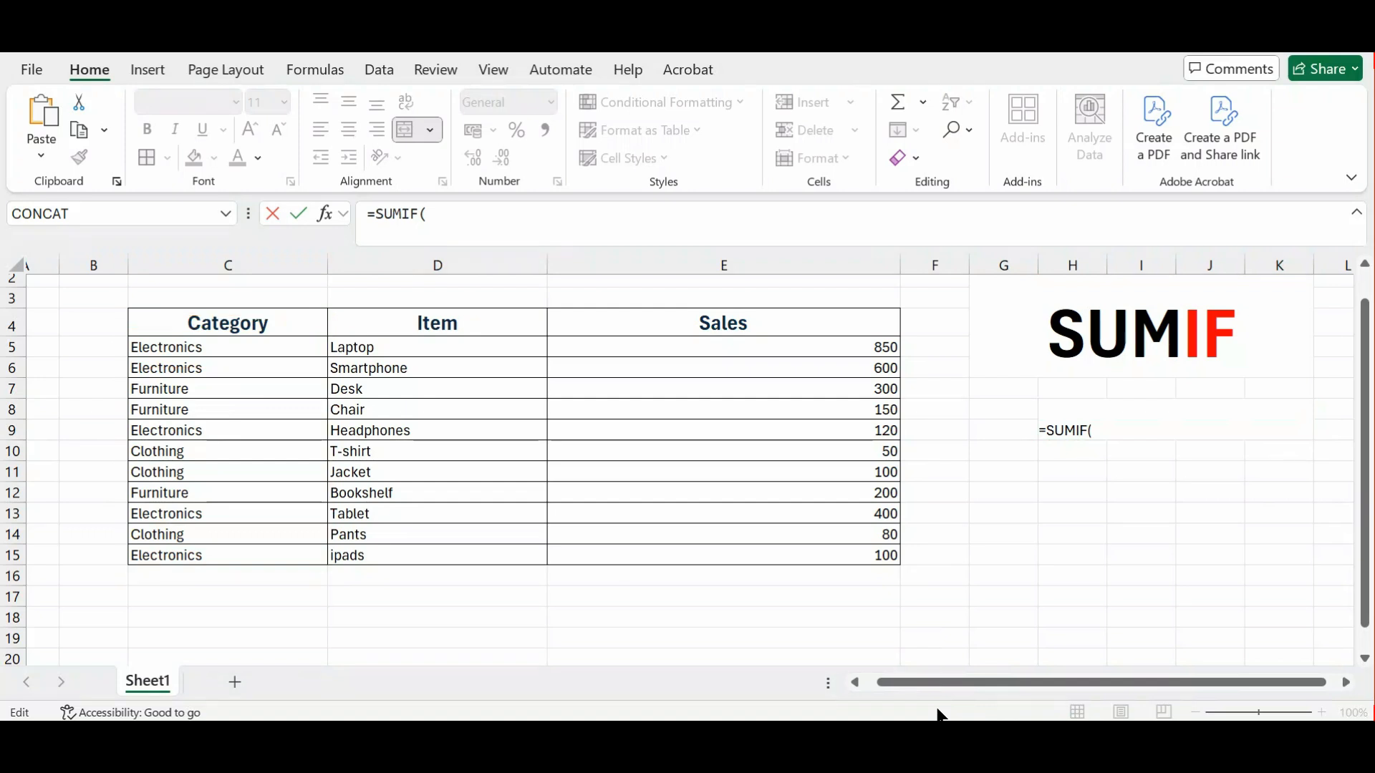
{"action": "left_click", "coordinate": [1108, 426]}
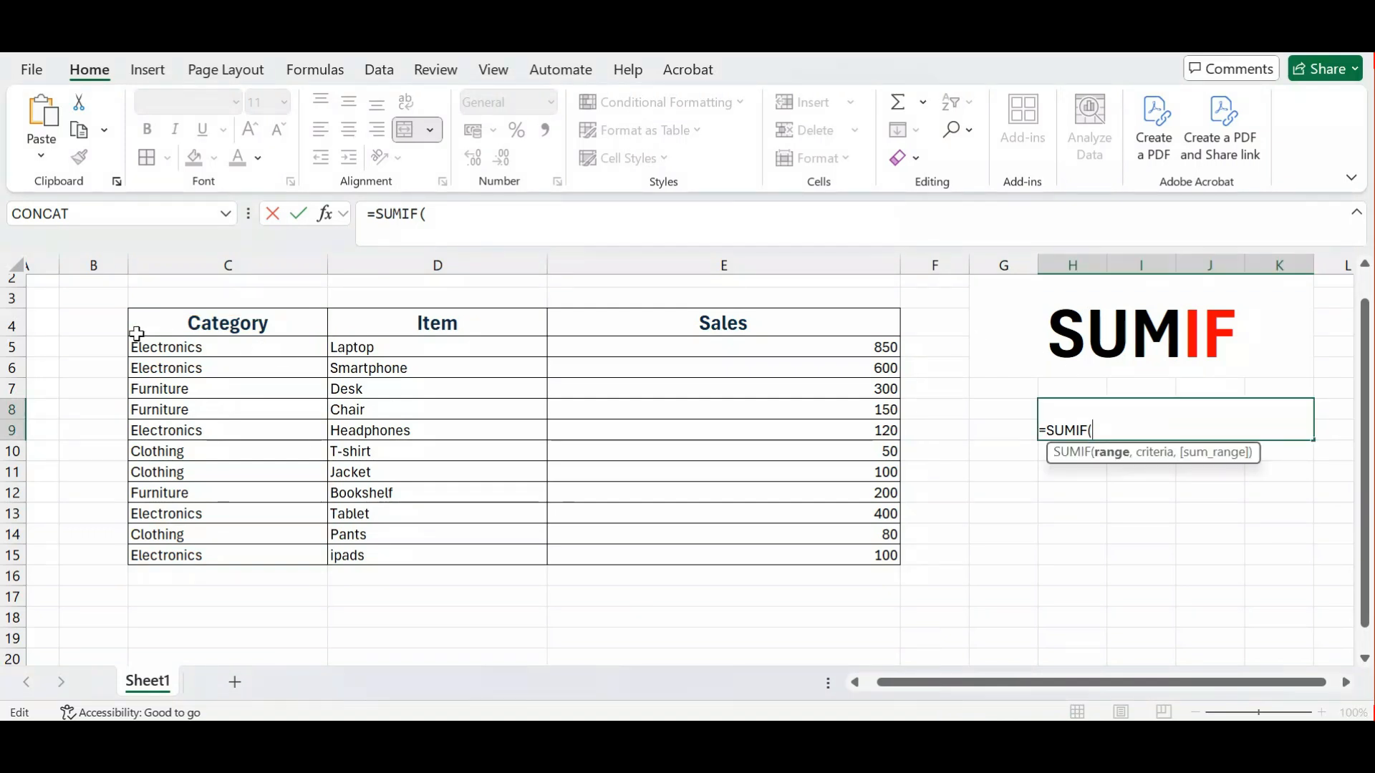
{"action": "left_click", "coordinate": [190, 333]}
{"action": "mouse_move", "coordinate": [189, 333]}
{"action": "left_mouse_down"}
{"action": "mouse_move", "coordinate": [273, 491]}
{"action": "mouse_move", "coordinate": [268, 554]}
{"action": "left_mouse_up"}
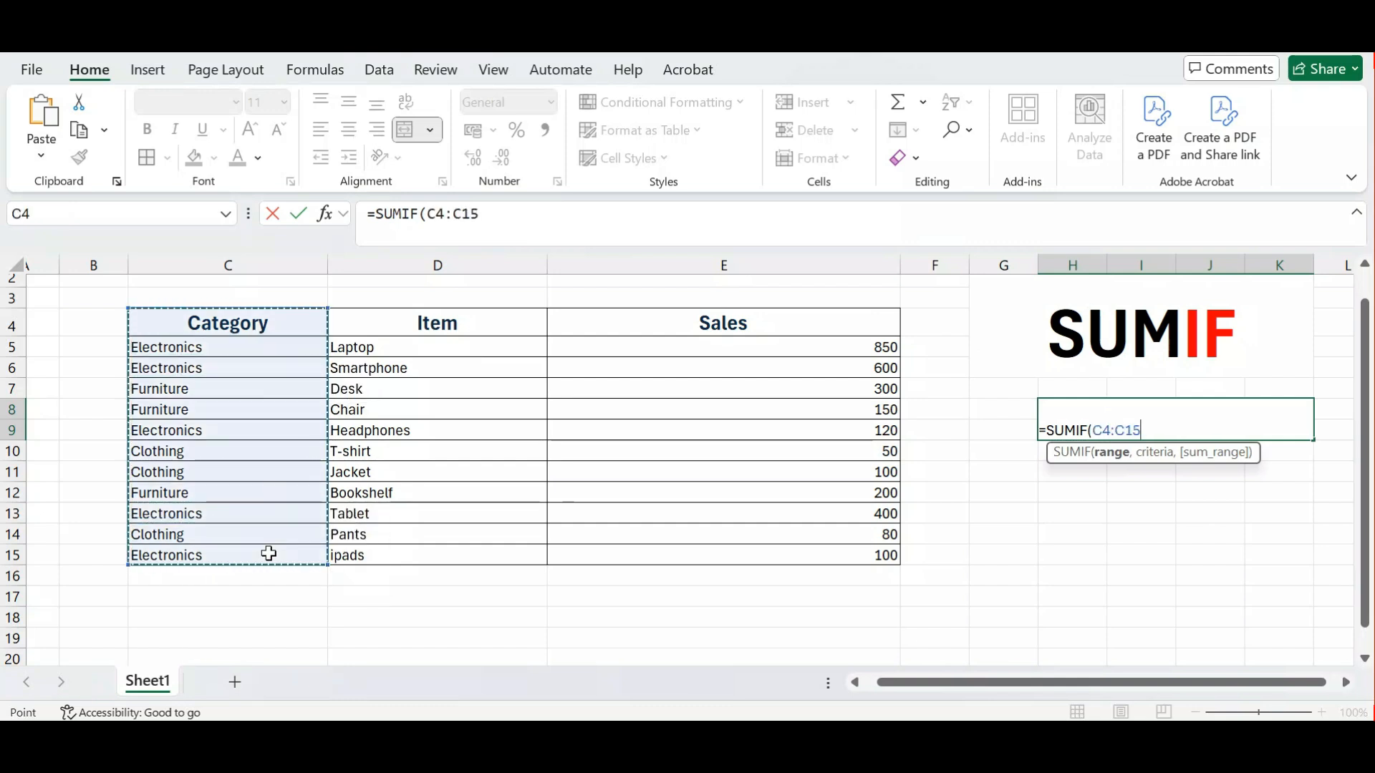
{"action": "type", "text": ","}
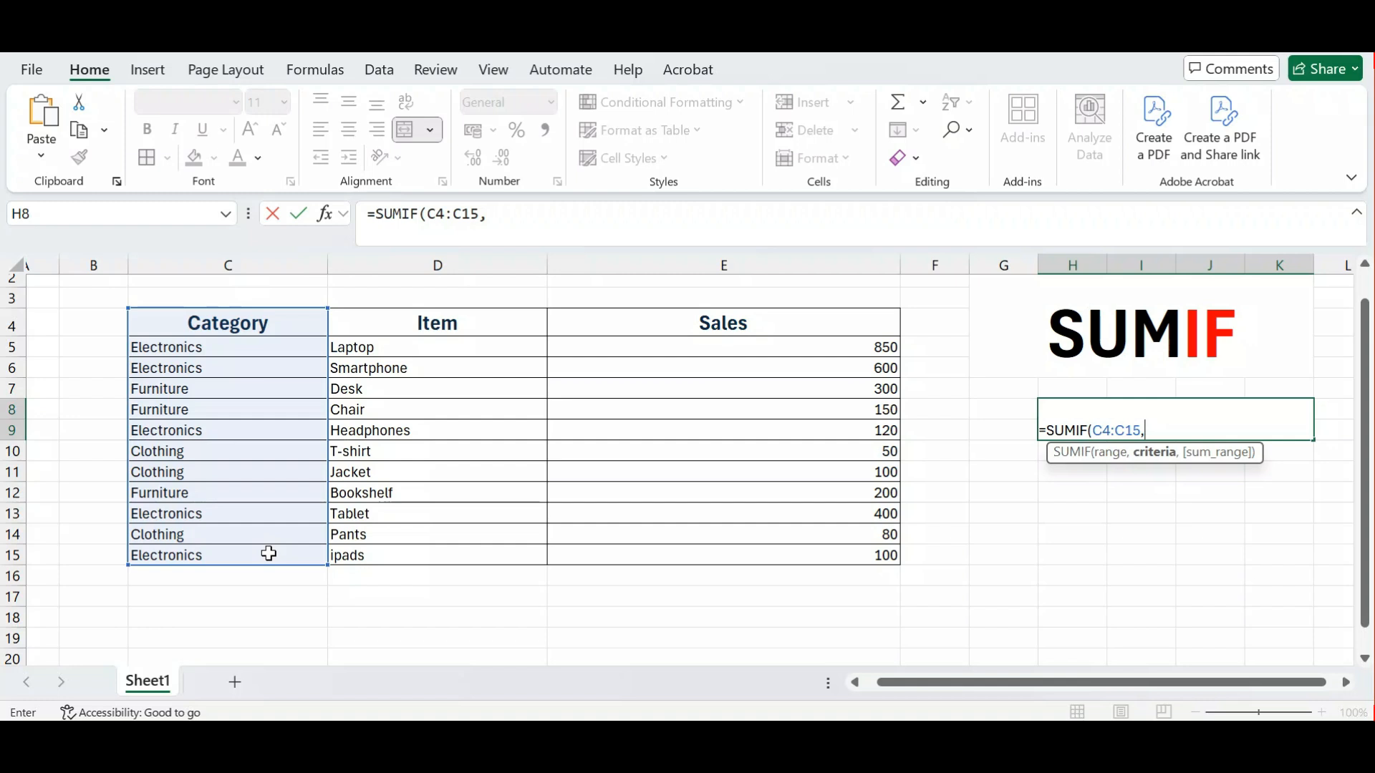
Step: Use C5 as the SUMIF criteria and the Sales column (E4:E15) as the sum range, then close the formula's parentheses
{"action": "left_click", "coordinate": [168, 351]}
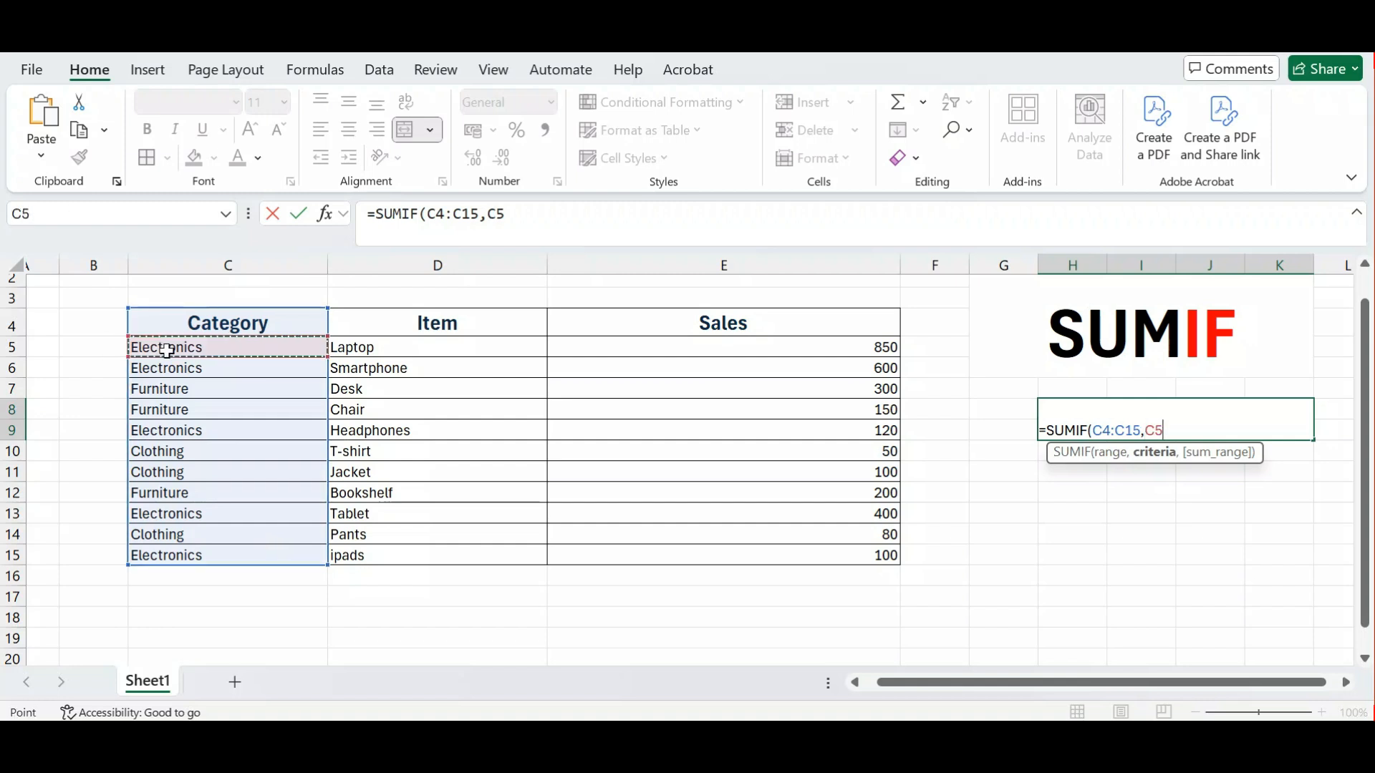
{"action": "type", "text": ","}
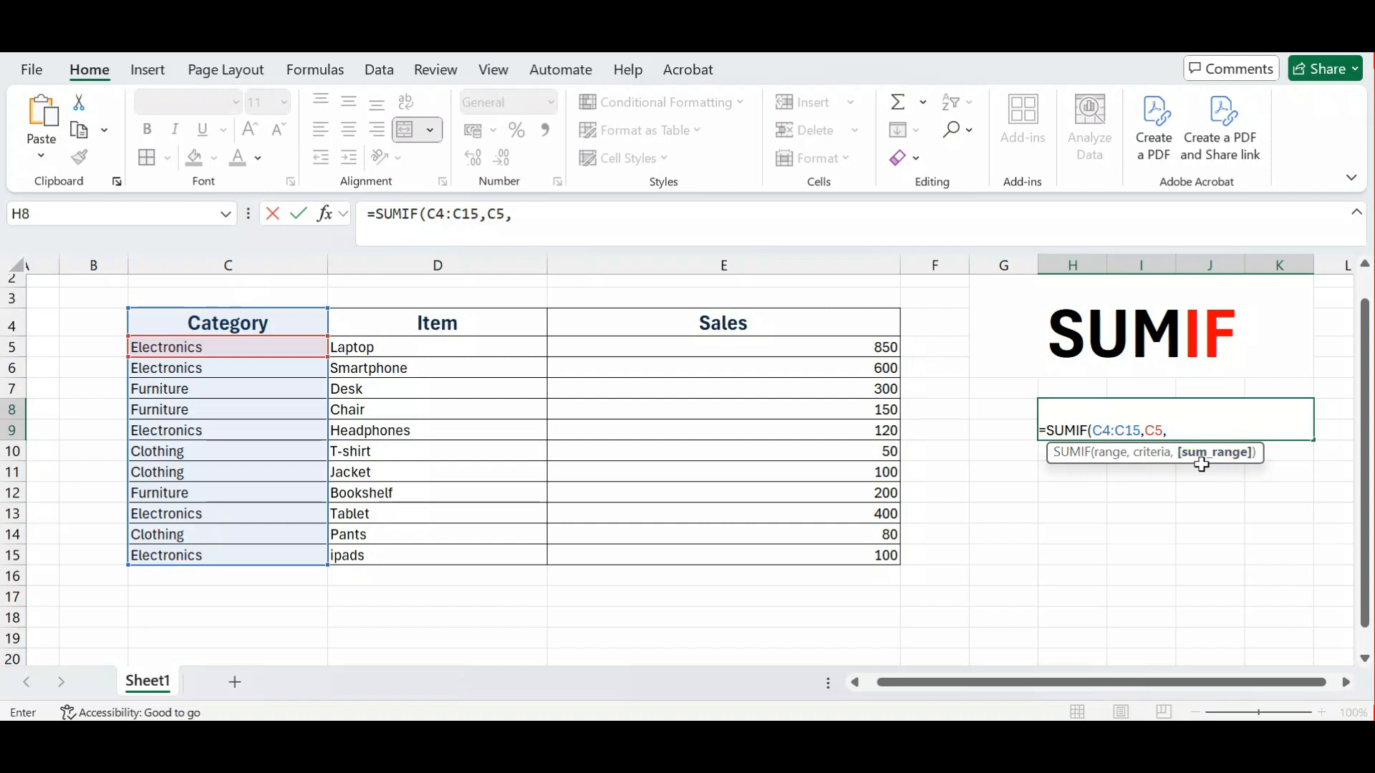
{"action": "type", "text": "("}
{"action": "left_click_drag", "start_coordinate": [757, 326], "coordinate": [817, 547]}
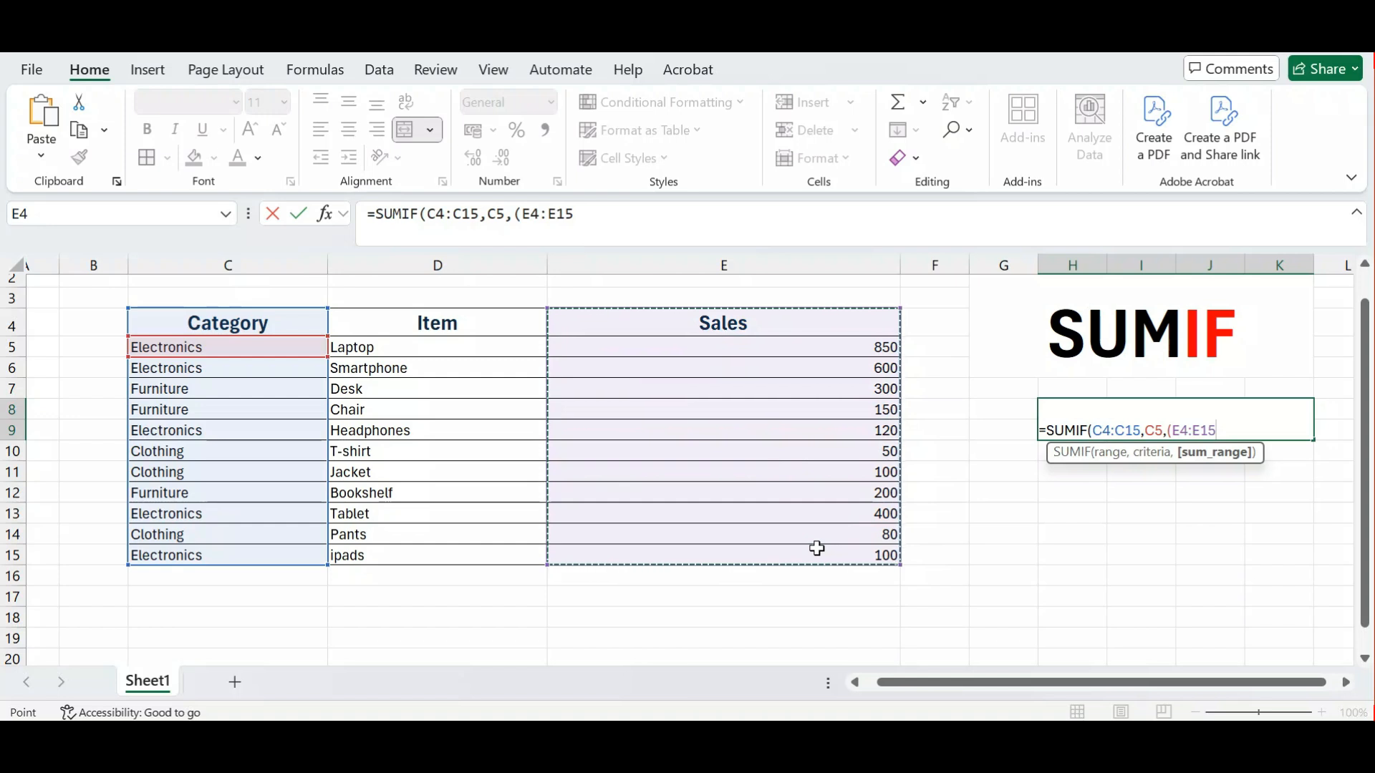
{"action": "type", "text": ")"}
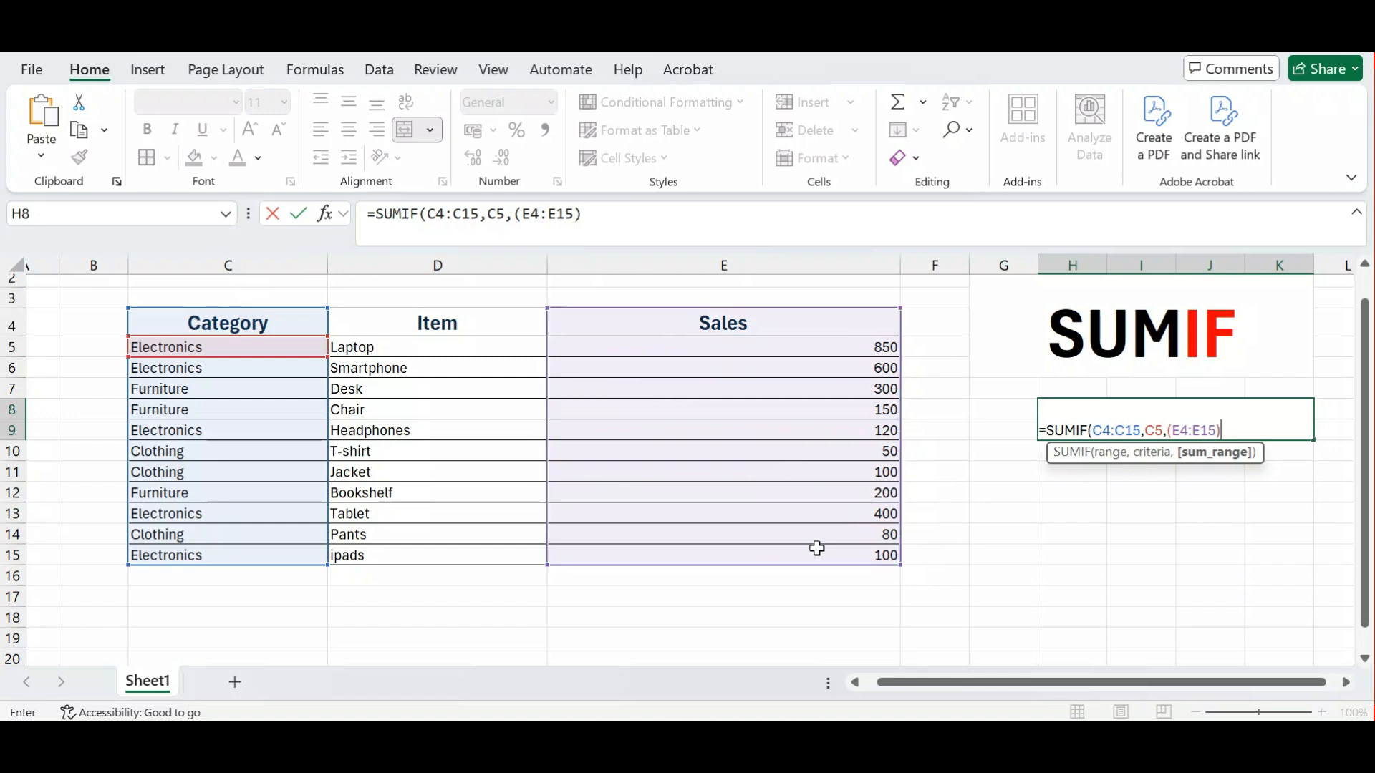
{"action": "type", "text": ")"}
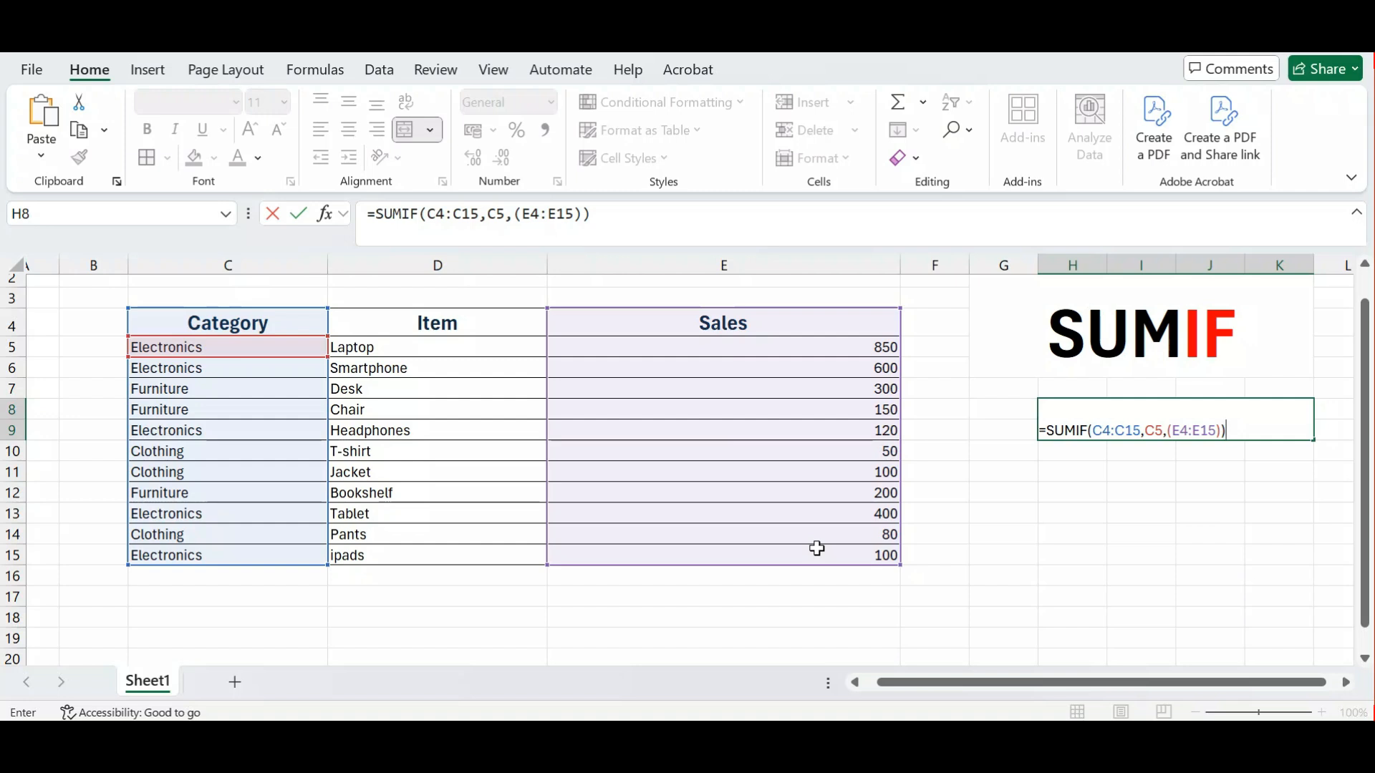
Step: Check the range and criteria arguments of the SUMIF formula and enter it in merged cell H8
{"action": "left_click", "coordinate": [1155, 432]}
{"action": "left_click", "coordinate": [1128, 430]}
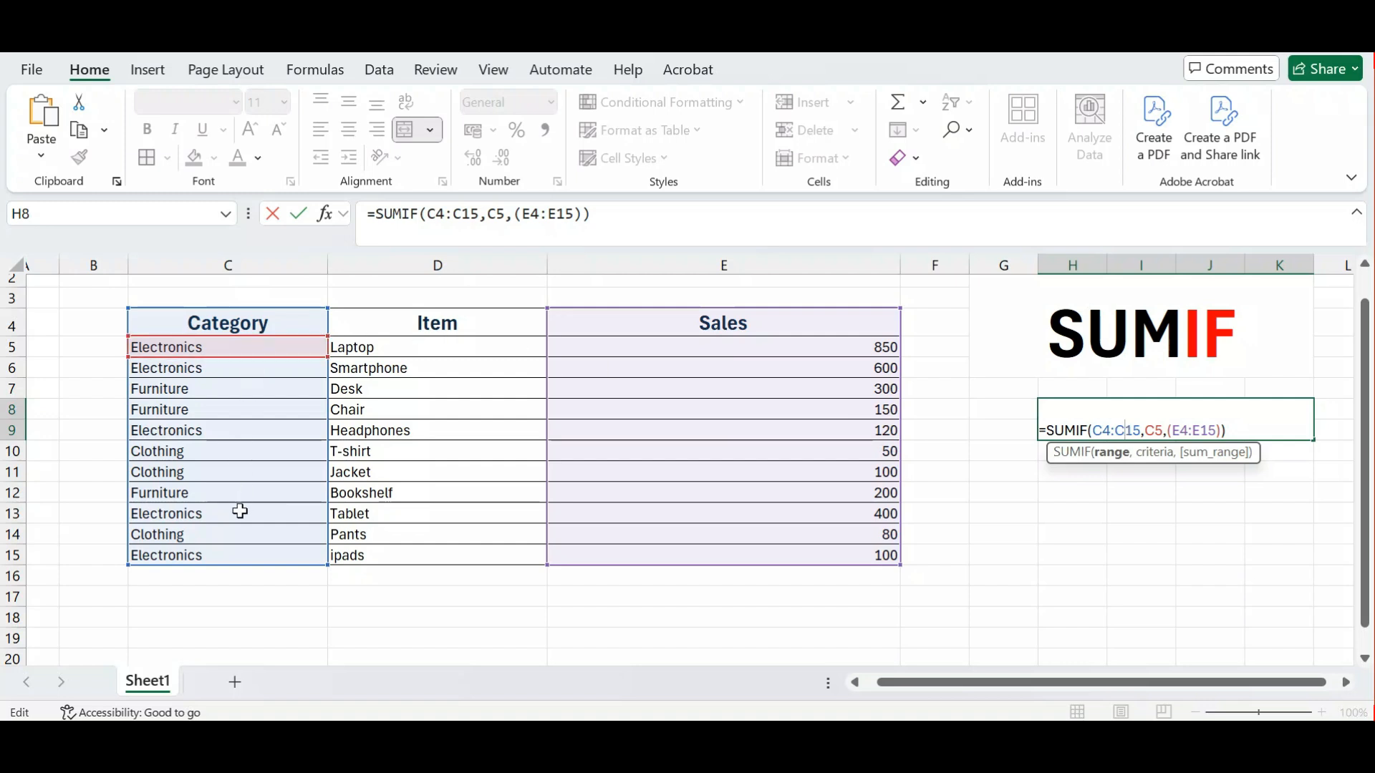
{"action": "left_click", "coordinate": [1160, 426]}
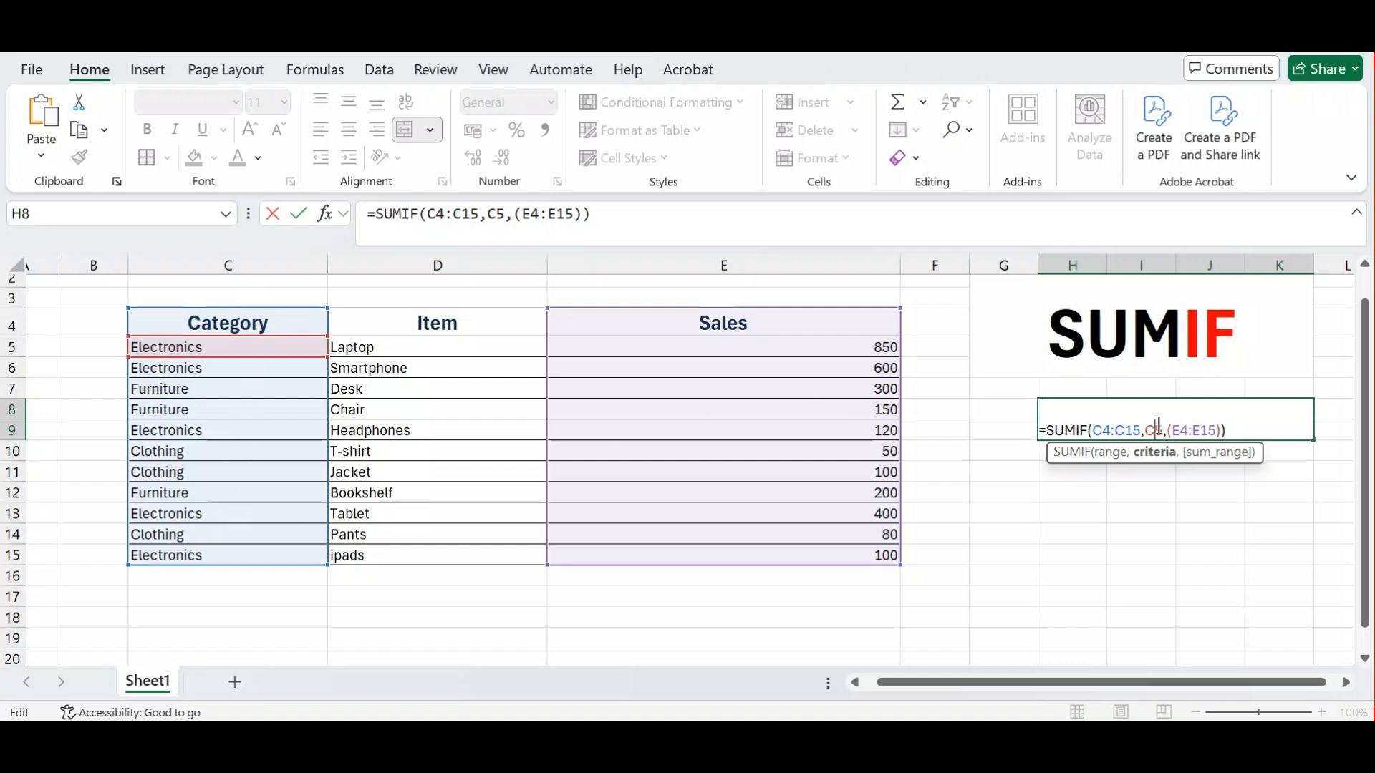
{"action": "left_click", "coordinate": [1102, 431]}
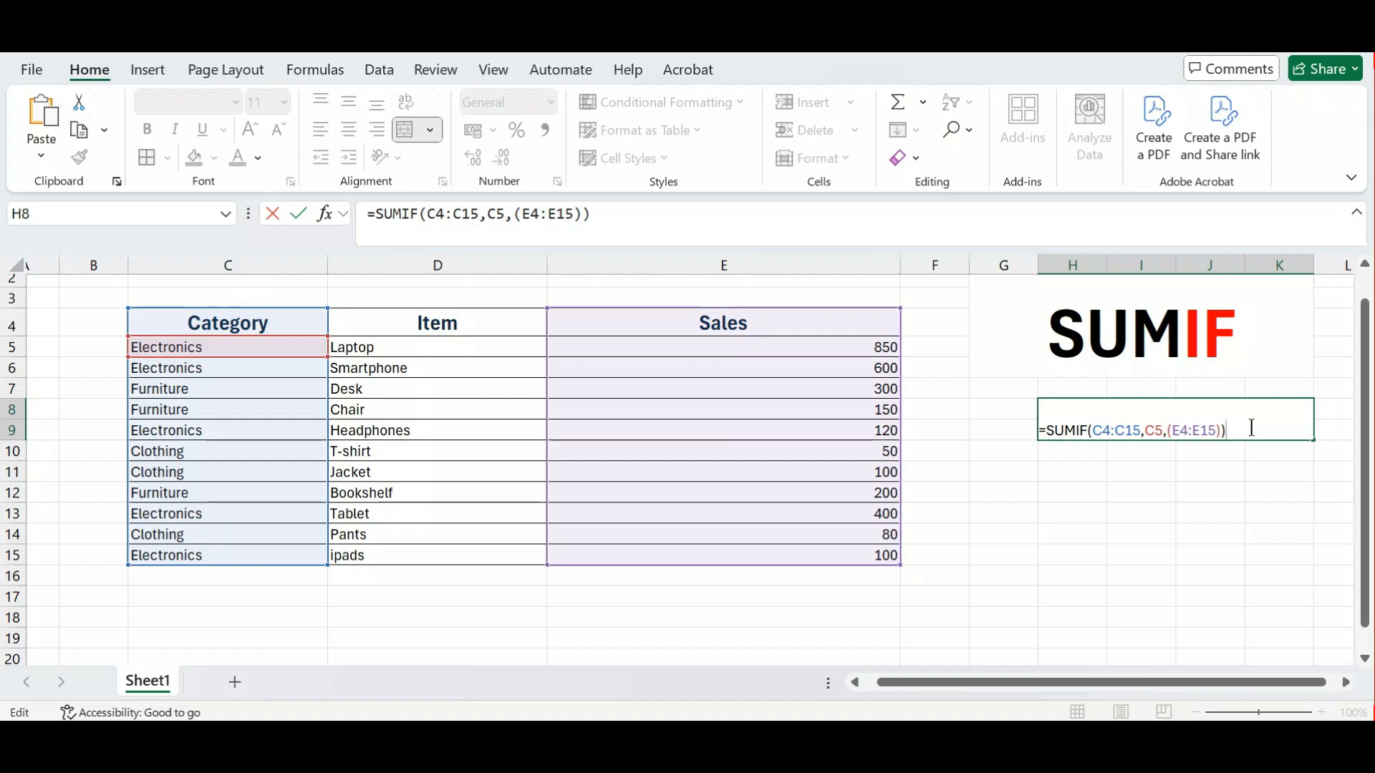
{"action": "key", "text": "Return"}
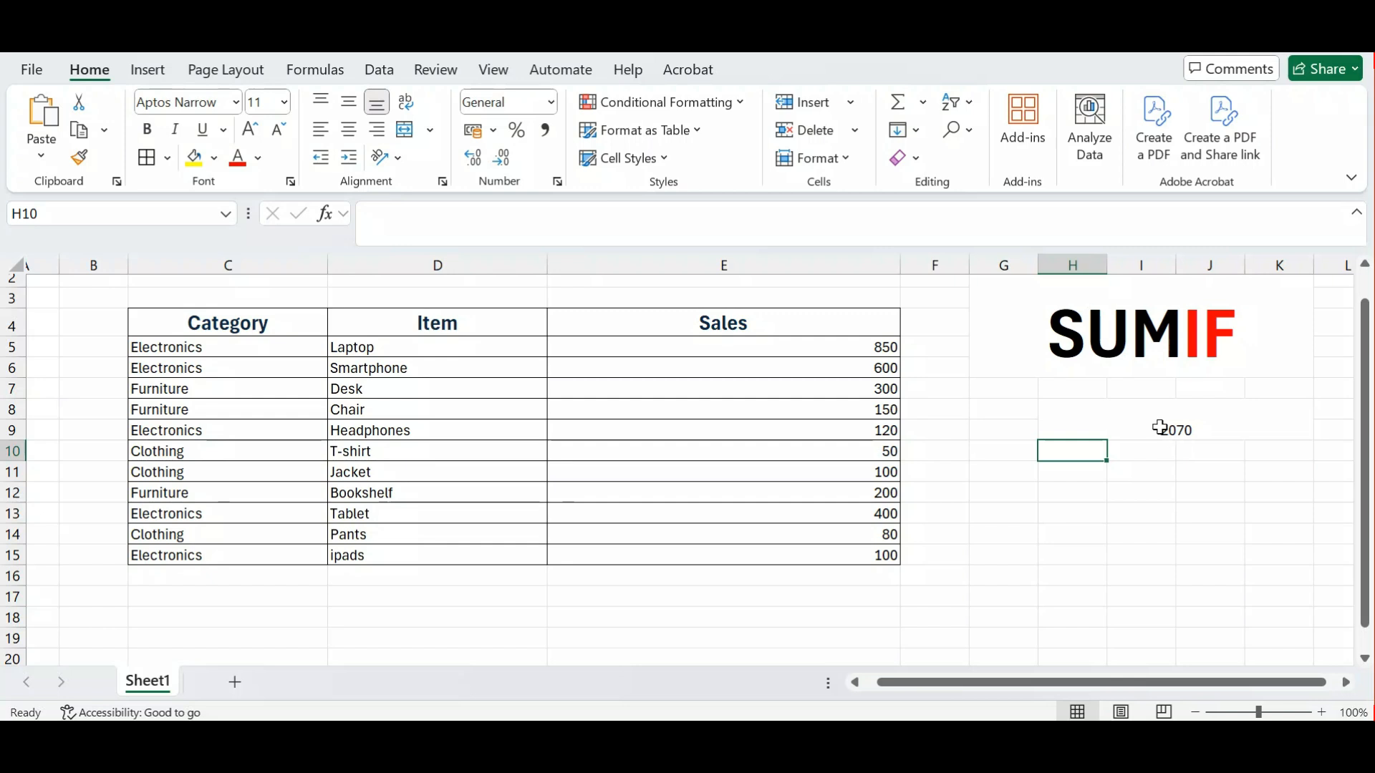
Step: Set the font size of the SUMIF result in cell H8 to 40
{"action": "left_click", "coordinate": [1191, 419]}
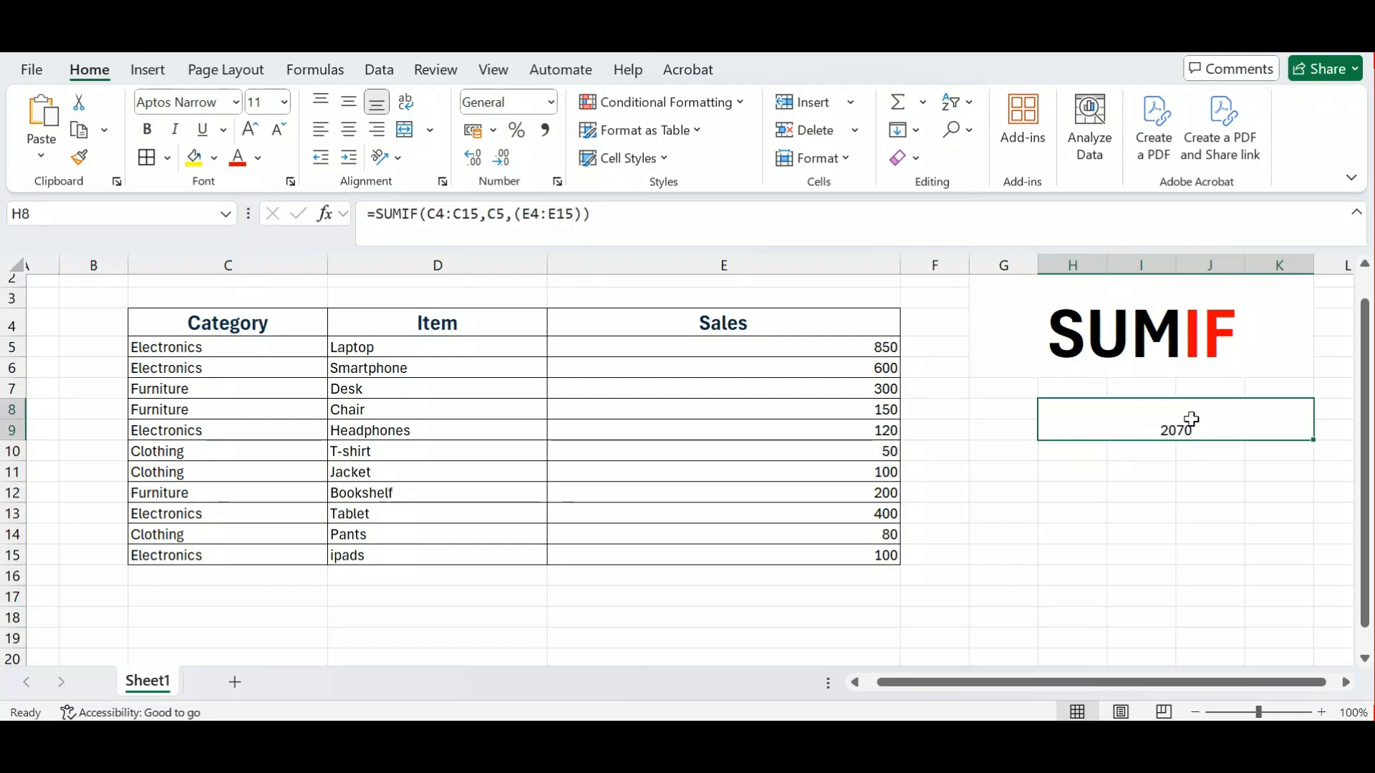
{"action": "left_click", "coordinate": [263, 101]}
{"action": "type", "text": "40"}
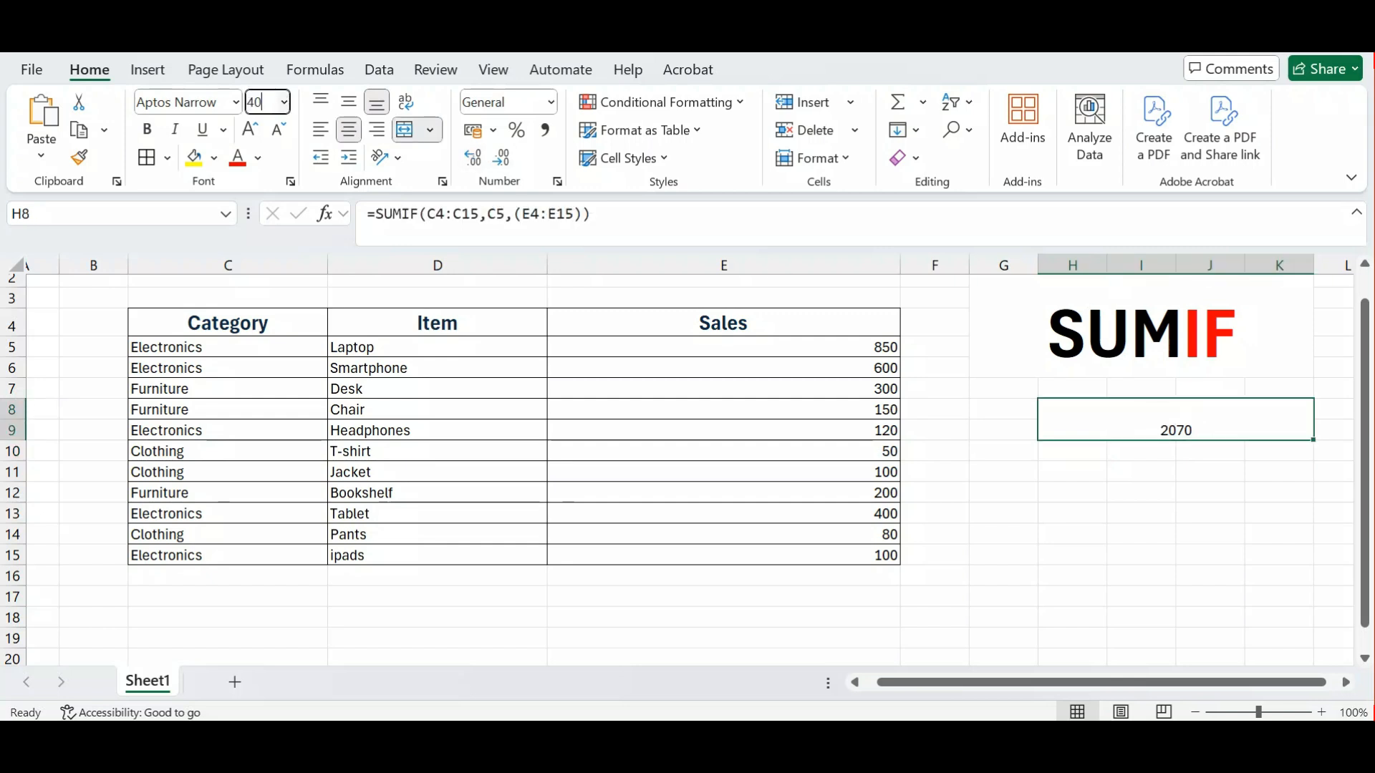
{"action": "key", "text": "Return"}
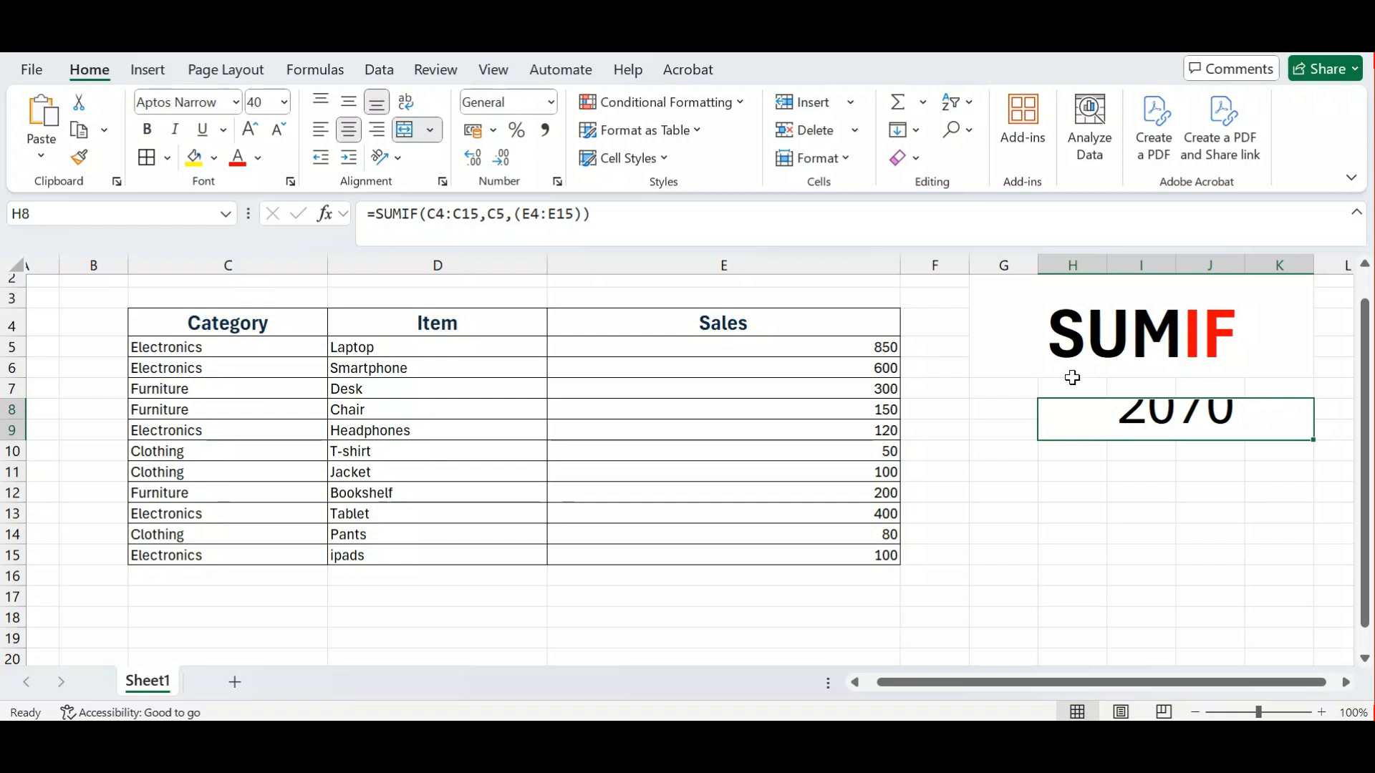
Step: Unmerge the result cell and merge and center H7:K9 so it includes the row above
{"action": "left_click_drag", "start_coordinate": [1053, 386], "coordinate": [1060, 416]}
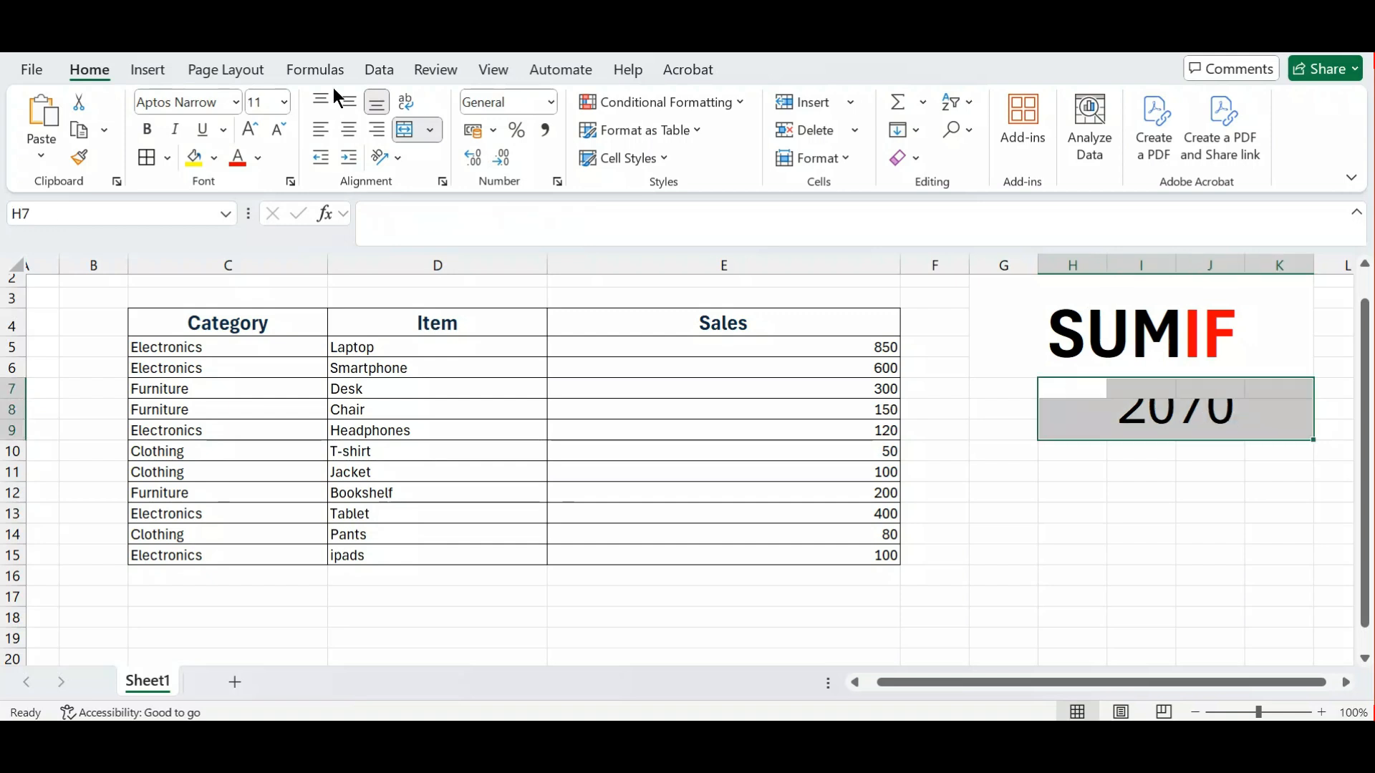
{"action": "left_click", "coordinate": [399, 127]}
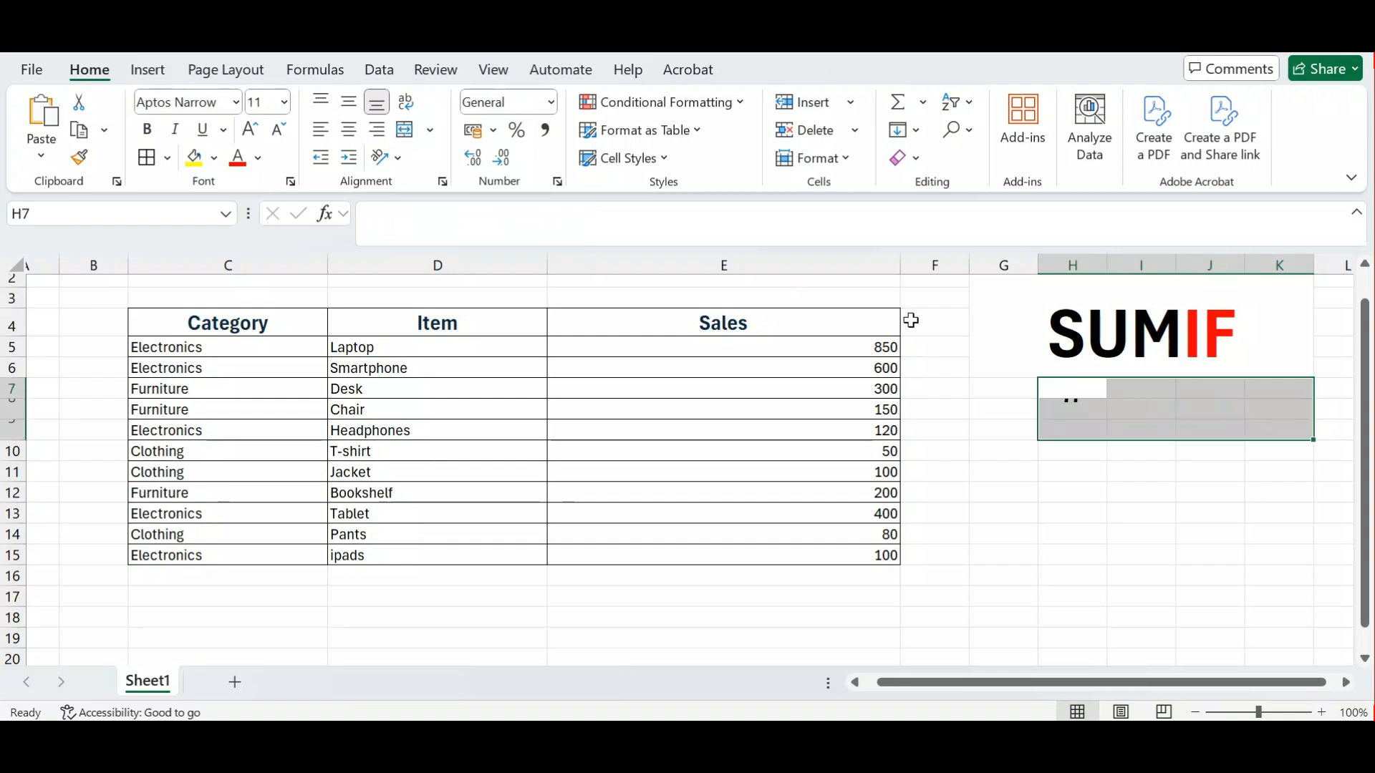
{"action": "left_click", "coordinate": [402, 130]}
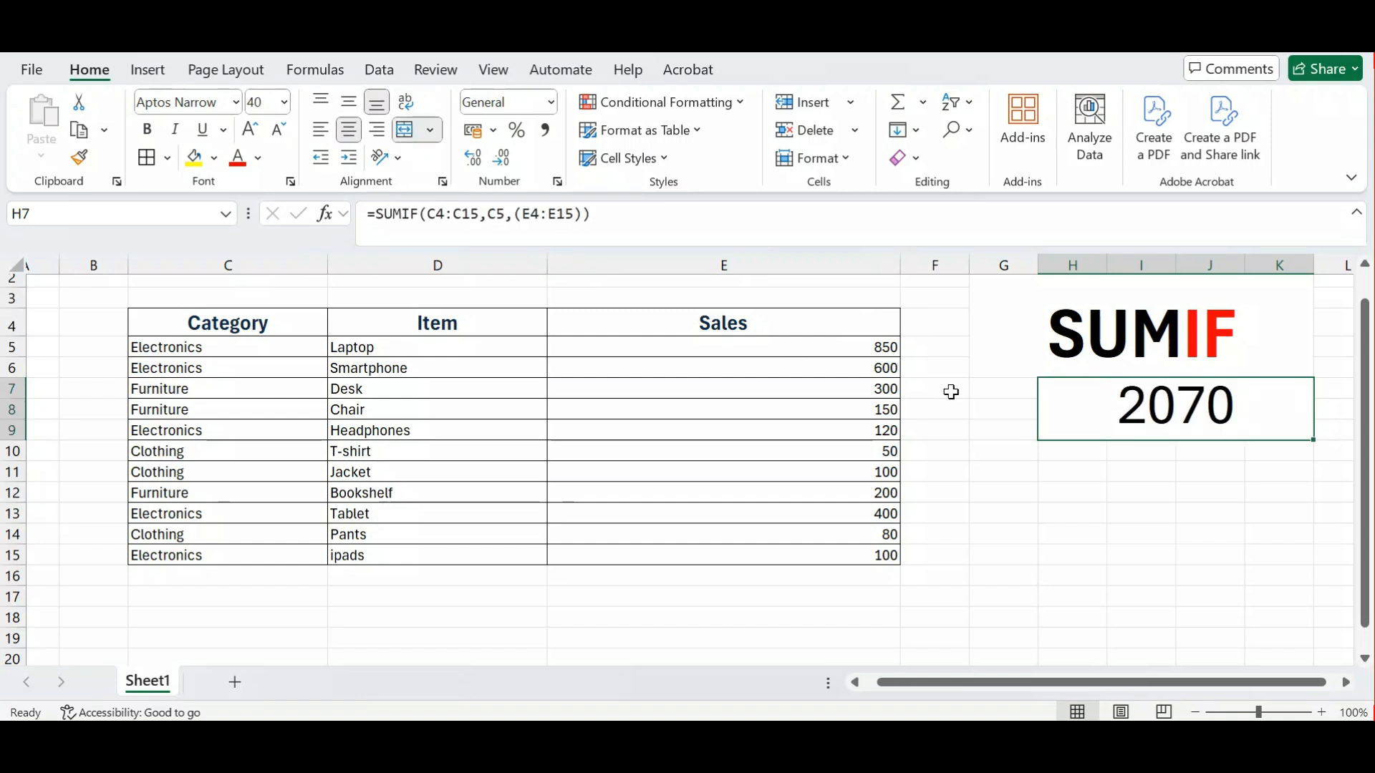
Step: Review the SUMIF formula inside the merged result cell and close it without changes
{"action": "left_click", "coordinate": [1081, 477]}
{"action": "double_click", "coordinate": [1148, 415]}
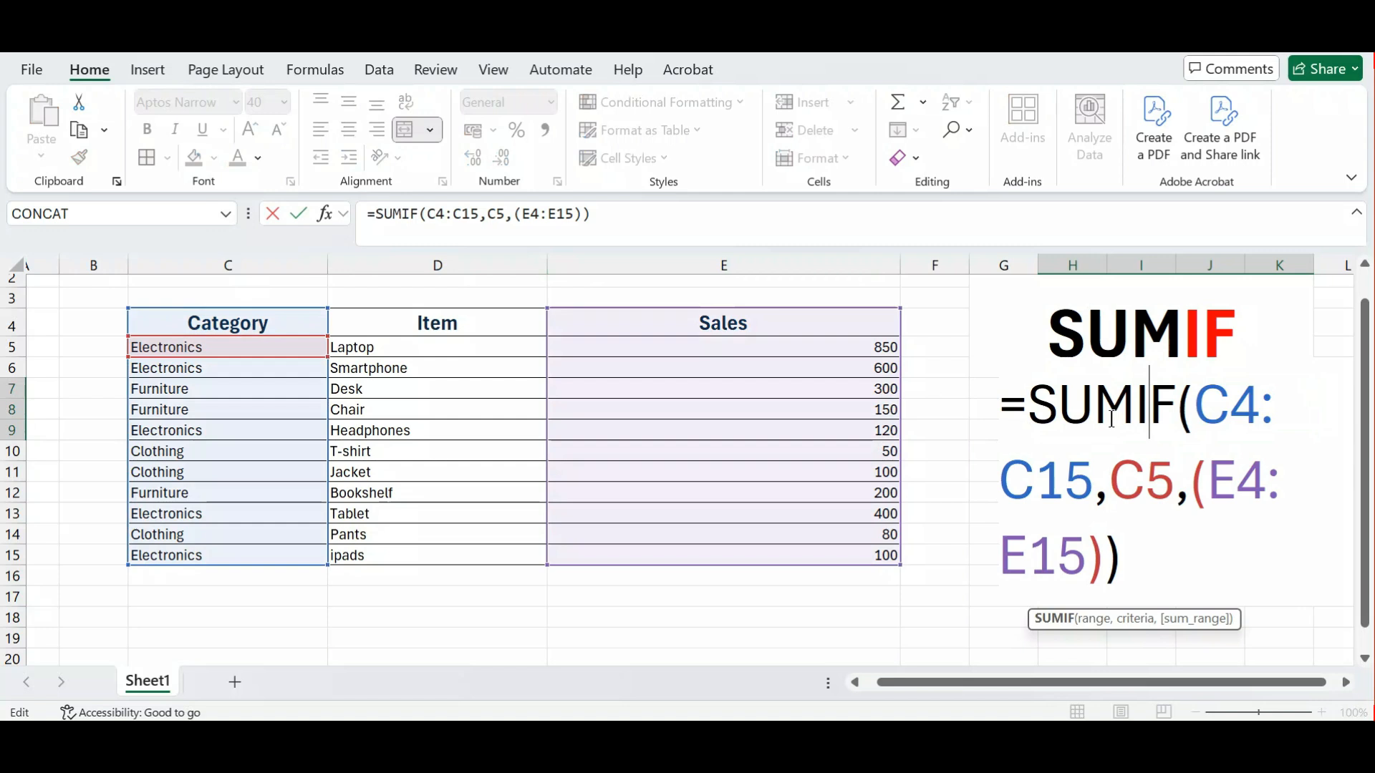
{"action": "key", "text": "Return"}
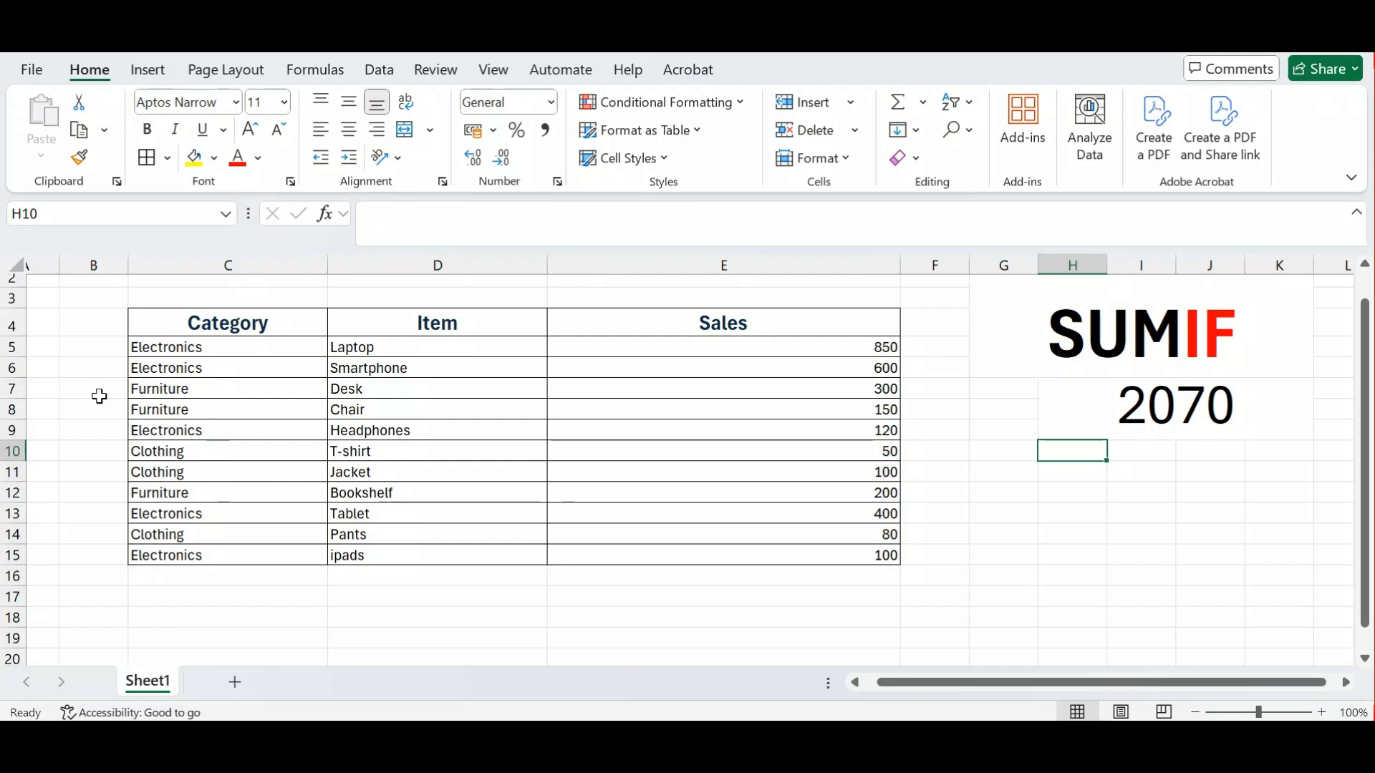
Step: Clear the contents of the Furniture rows for Desk and Chair, C7:E8
{"action": "left_click", "coordinate": [160, 405]}
{"action": "left_click_drag", "start_coordinate": [157, 387], "coordinate": [816, 385]}
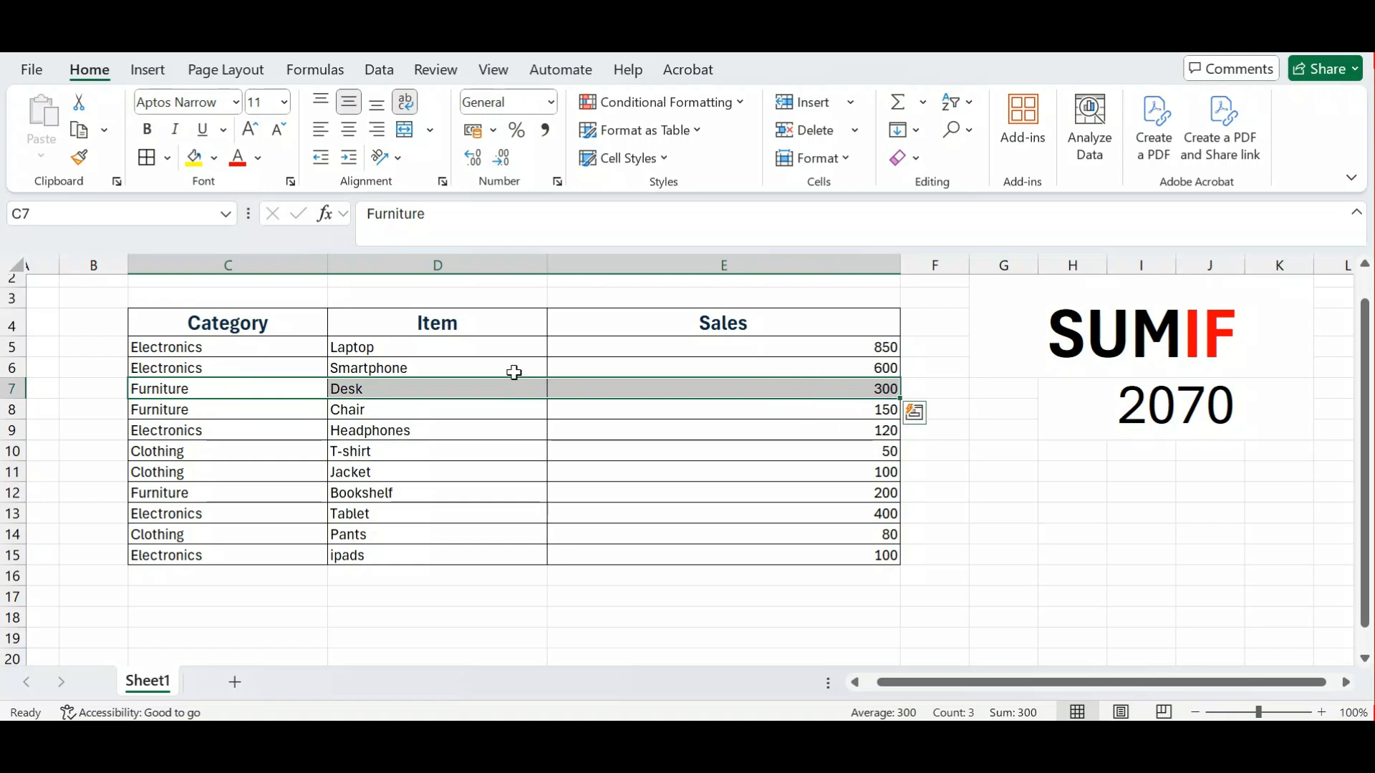
{"action": "left_click_drag", "start_coordinate": [208, 394], "coordinate": [690, 405]}
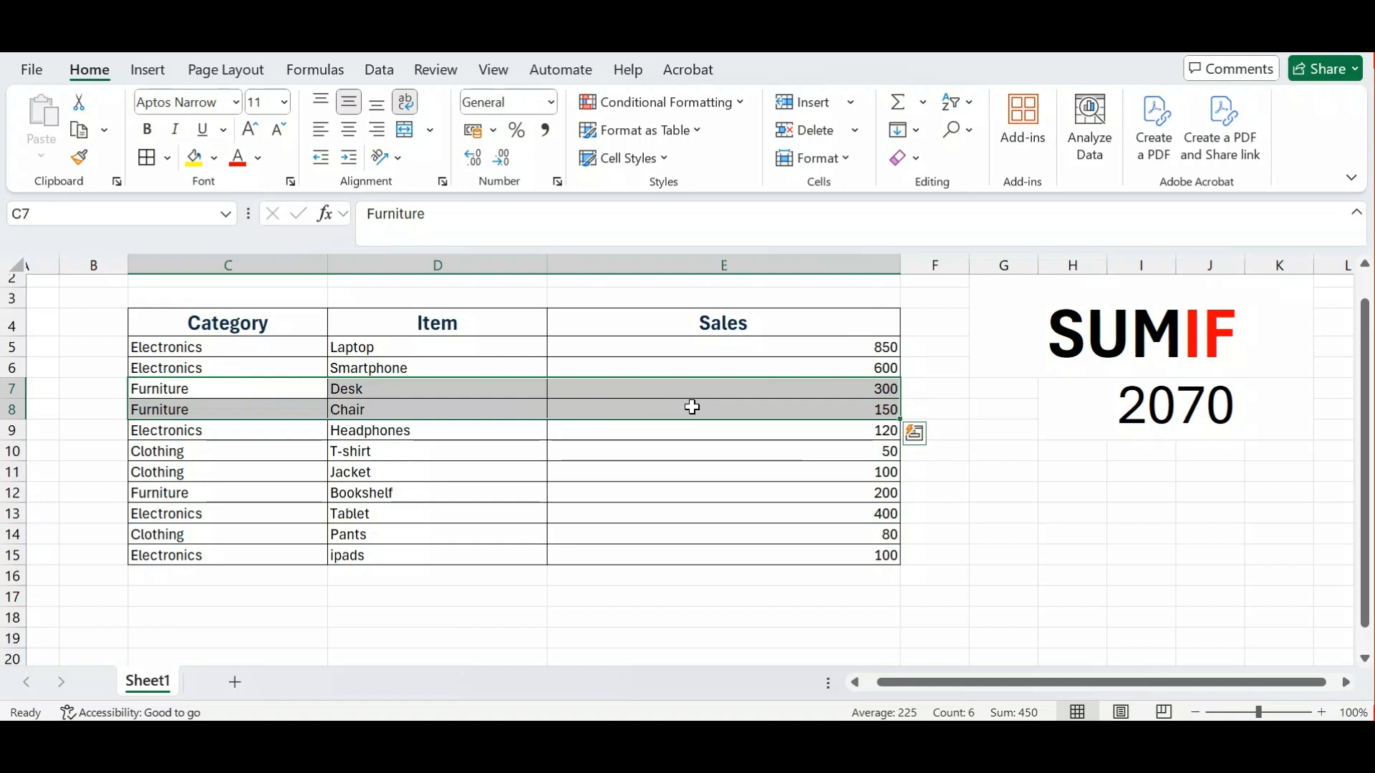
{"action": "right_click", "coordinate": [691, 407]}
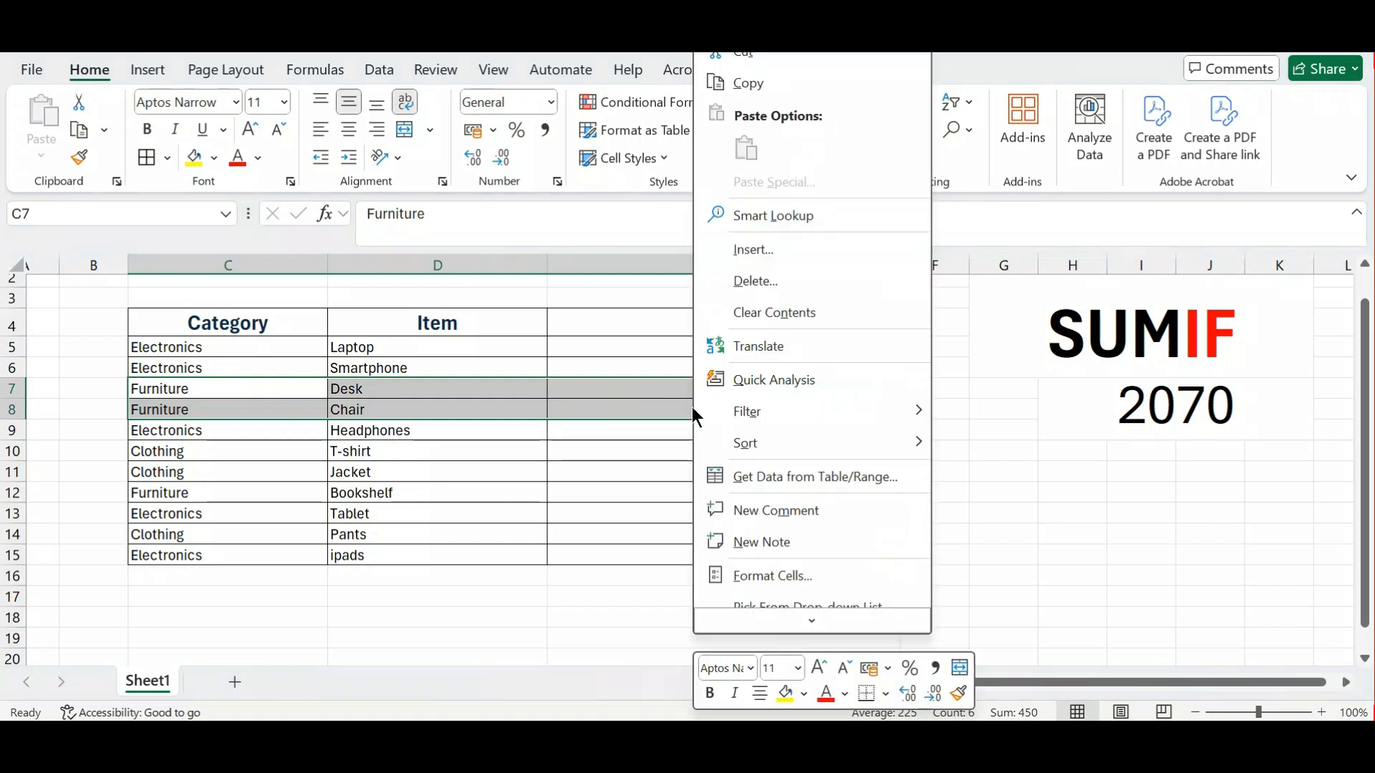
{"action": "left_click", "coordinate": [772, 312]}
Step: Clear the contents of the Clothing rows for T-shirt, Jacket and Pants, C10:E11 and C14:E14
{"action": "left_click_drag", "start_coordinate": [135, 450], "coordinate": [706, 466]}
{"action": "right_click", "coordinate": [708, 467]}
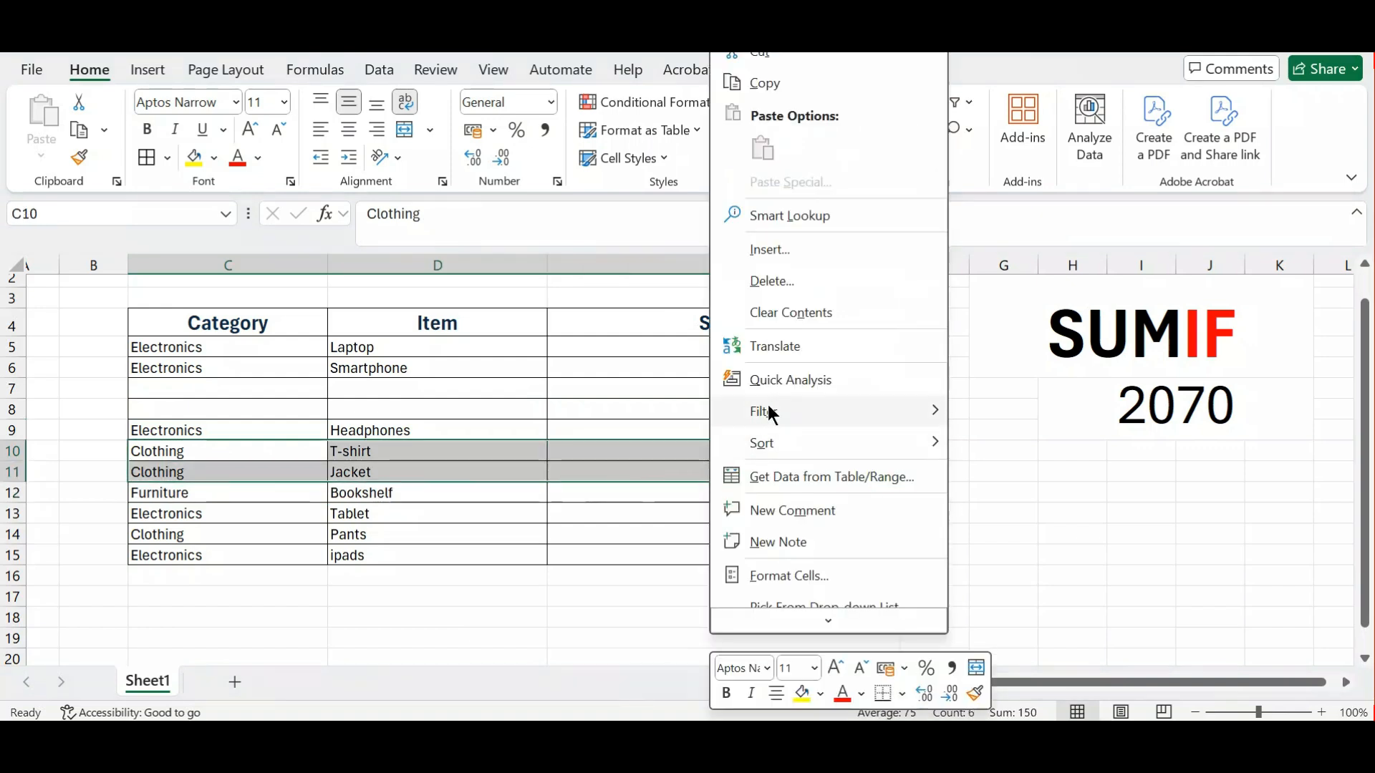
{"action": "left_click", "coordinate": [783, 313]}
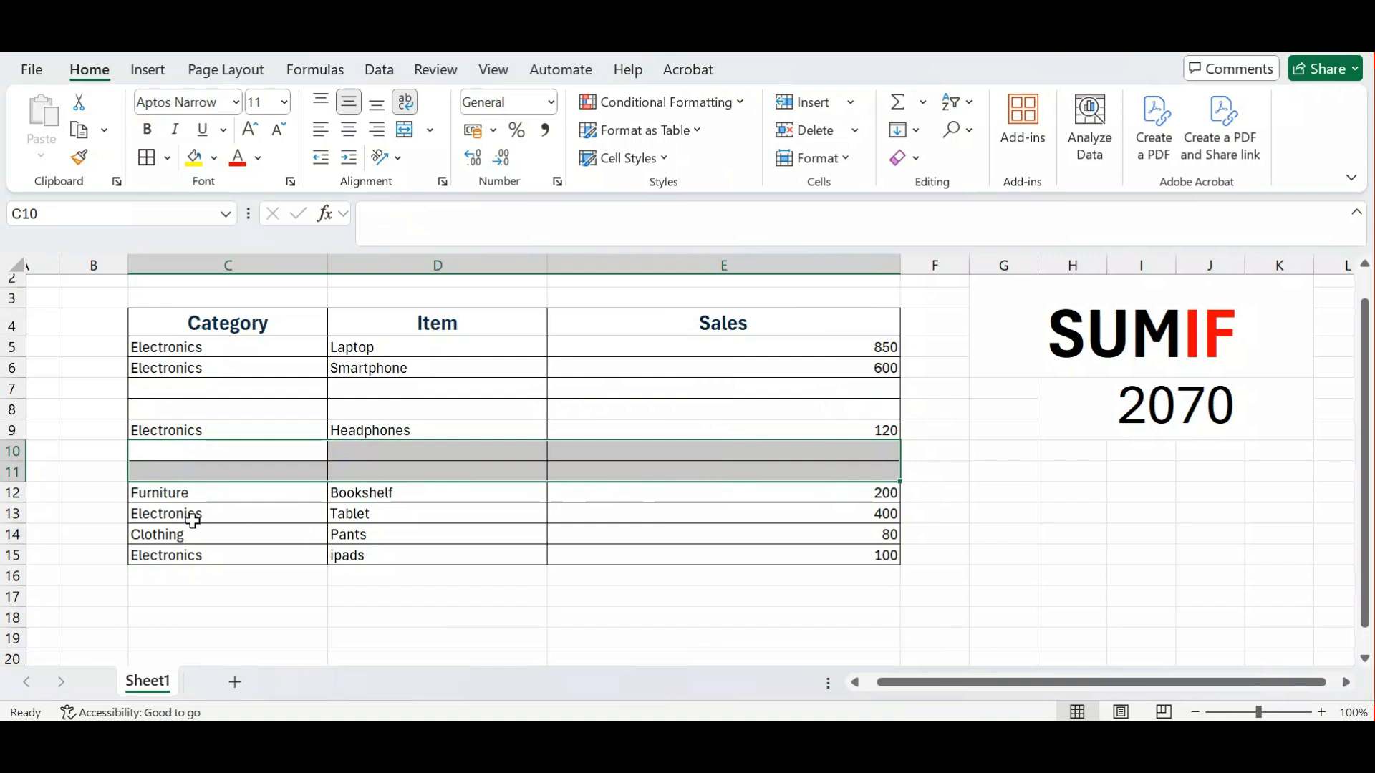
{"action": "left_click_drag", "start_coordinate": [169, 534], "coordinate": [752, 535]}
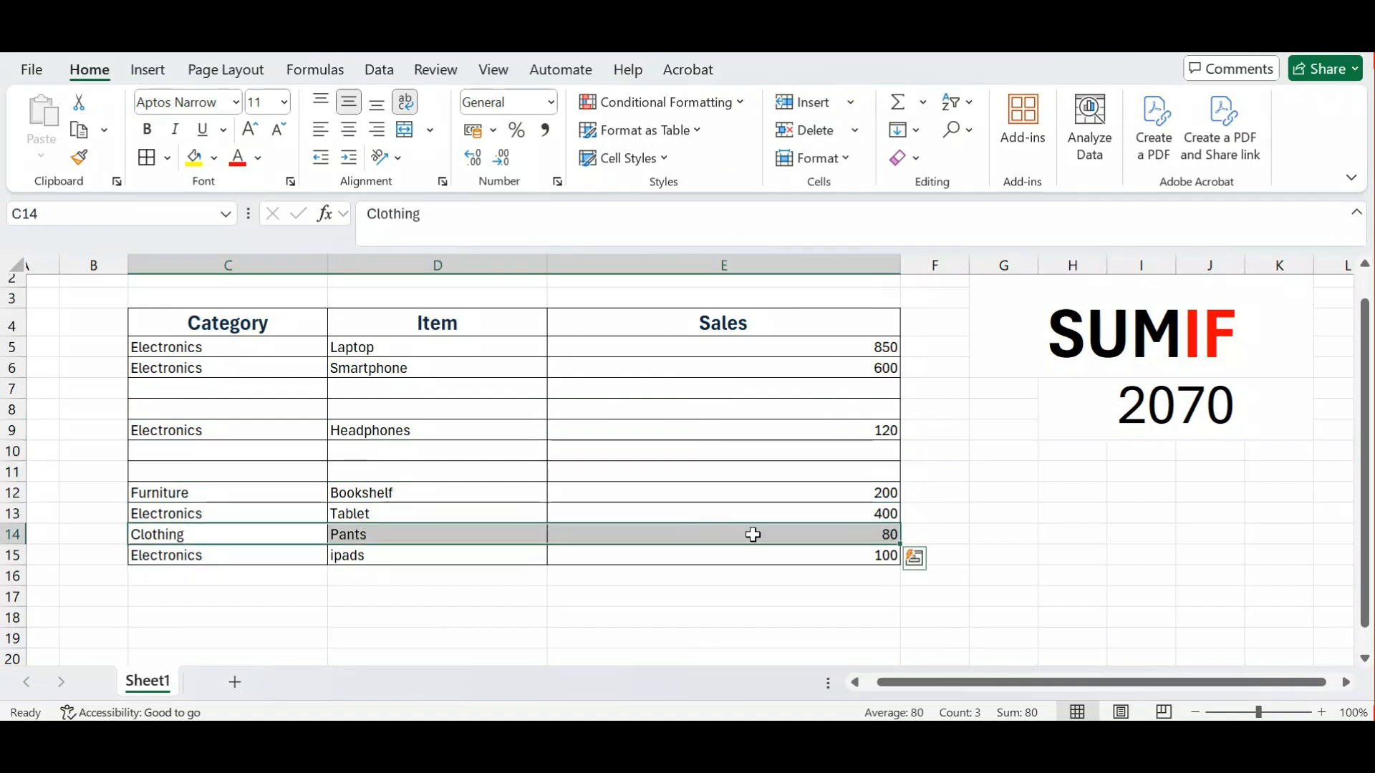
{"action": "right_click", "coordinate": [751, 533]}
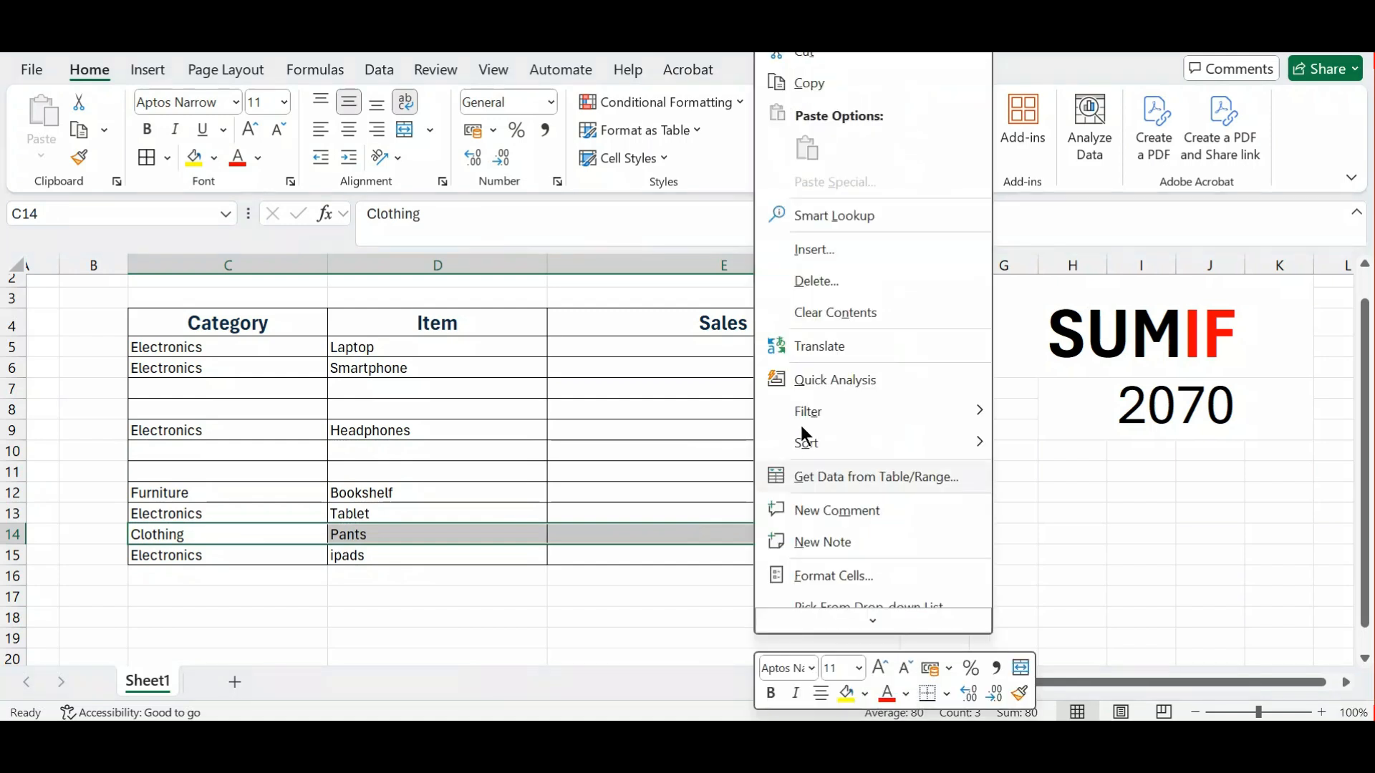
{"action": "left_click", "coordinate": [828, 312]}
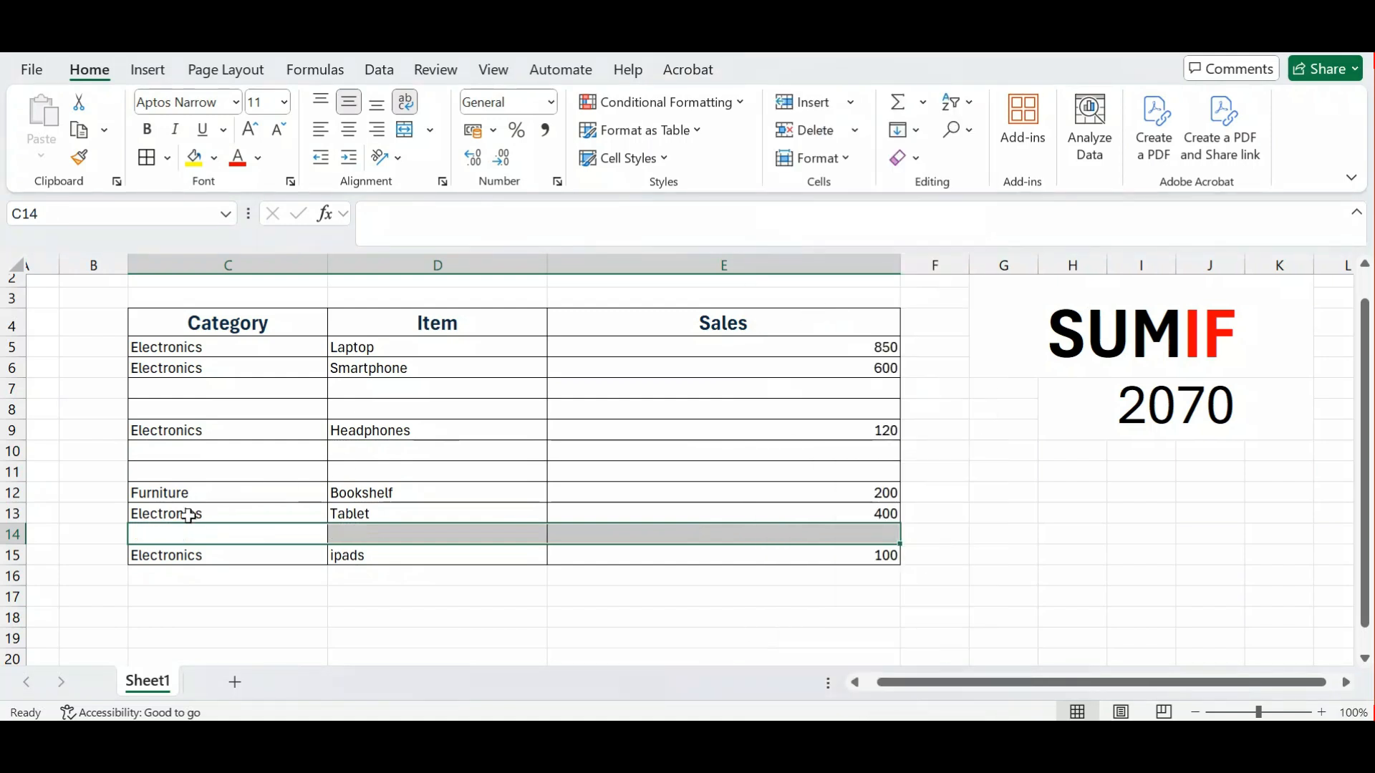
Step: Clear the contents of the Furniture row for Bookshelf, C12:E12
{"action": "left_click_drag", "start_coordinate": [162, 493], "coordinate": [826, 490]}
{"action": "right_click", "coordinate": [825, 490]}
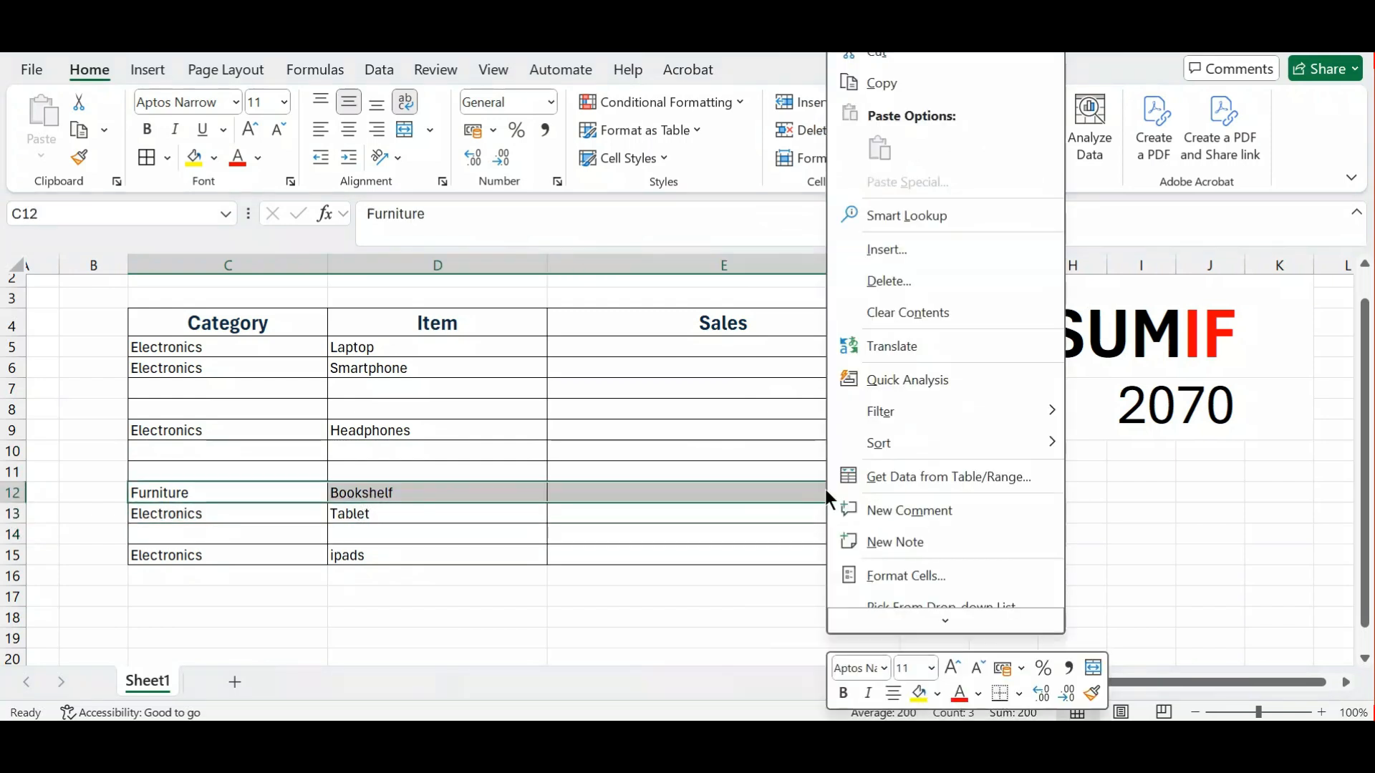
{"action": "left_click", "coordinate": [904, 313]}
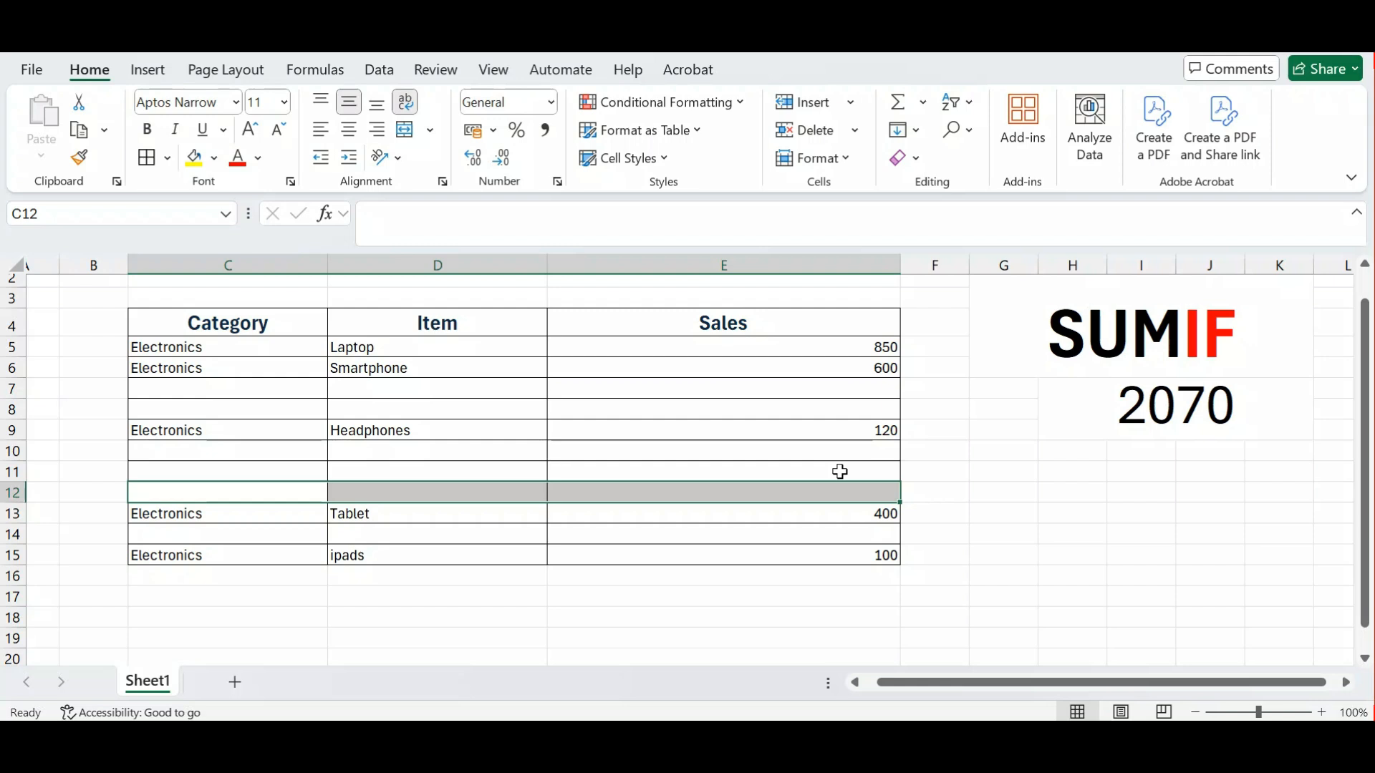
Step: Total the remaining Sales values in cell E17 with a SUM formula over E5:E15
{"action": "left_click", "coordinate": [868, 595]}
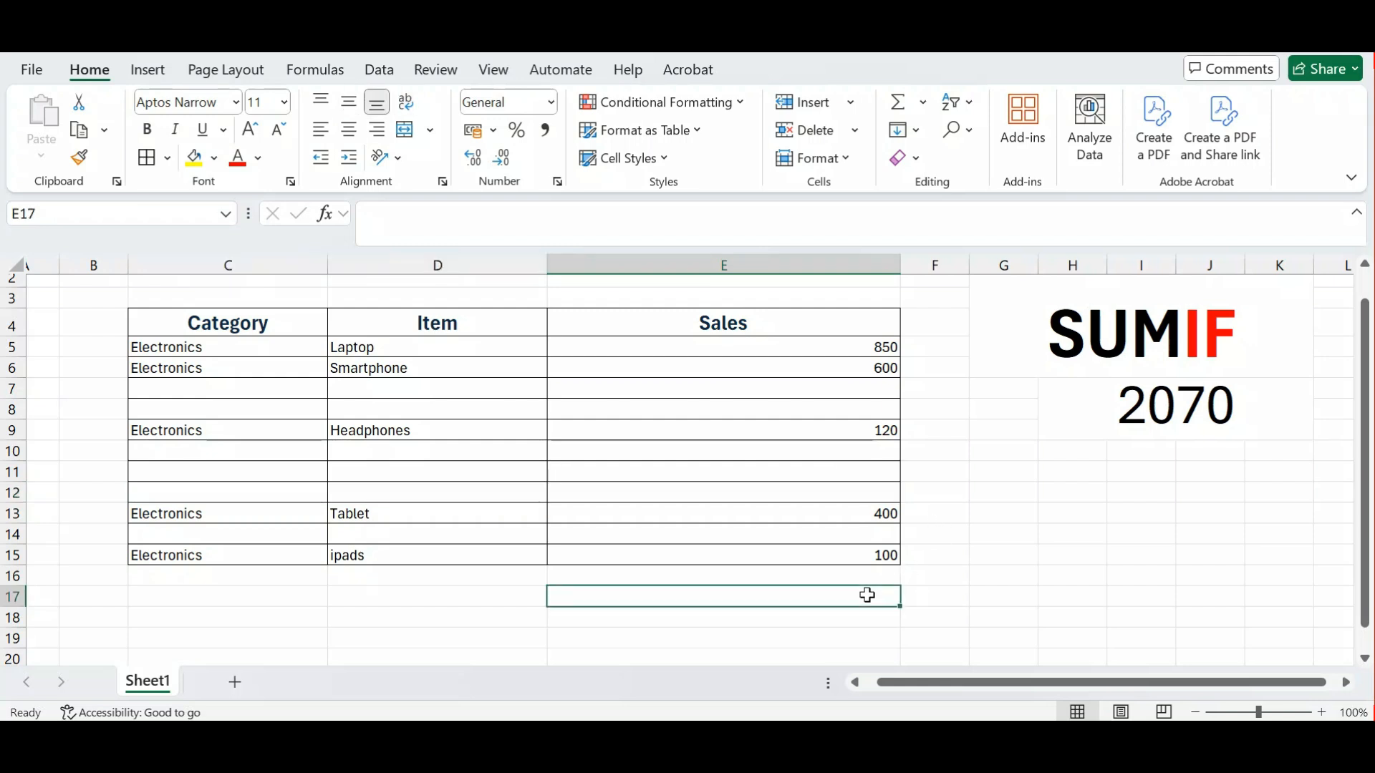
{"action": "type", "text": "=sum"}
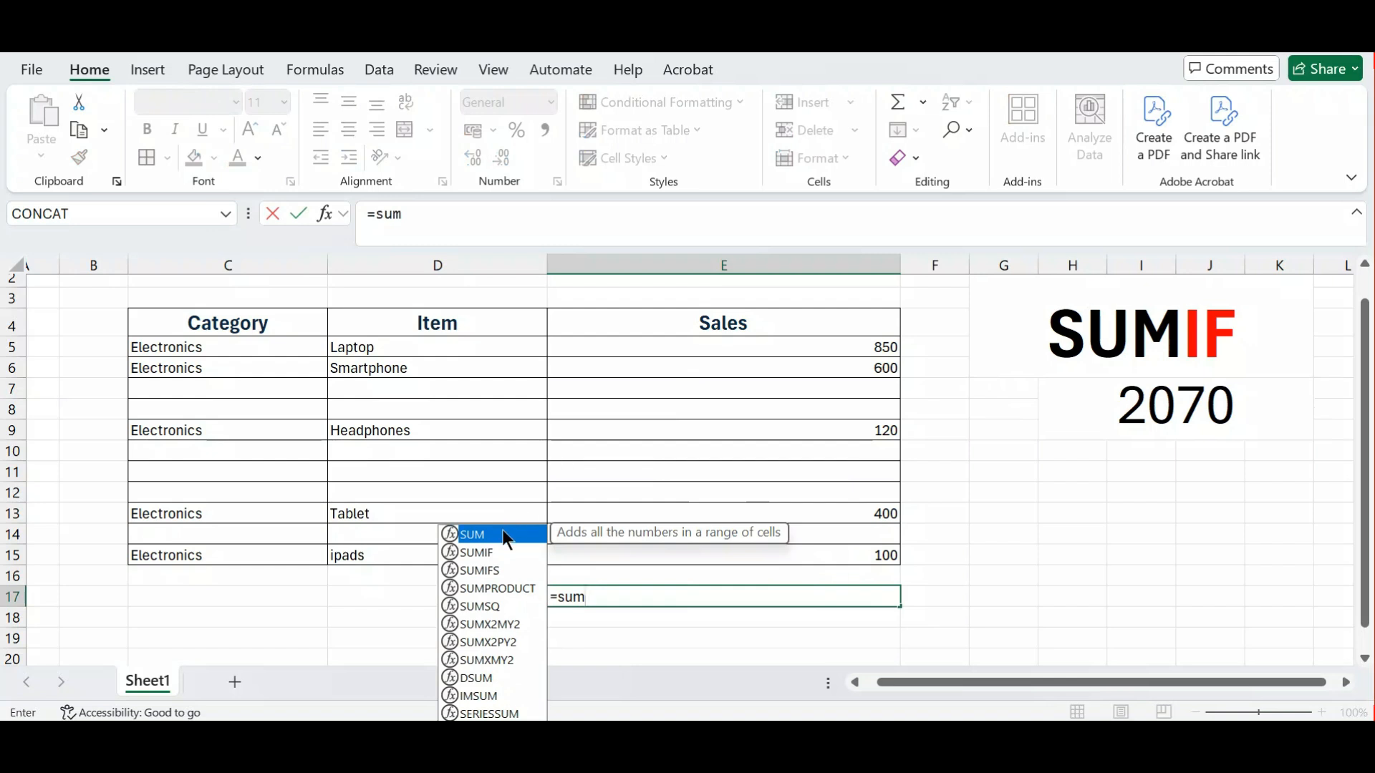
{"action": "double_click", "coordinate": [501, 534]}
{"action": "left_click_drag", "start_coordinate": [855, 351], "coordinate": [868, 549]}
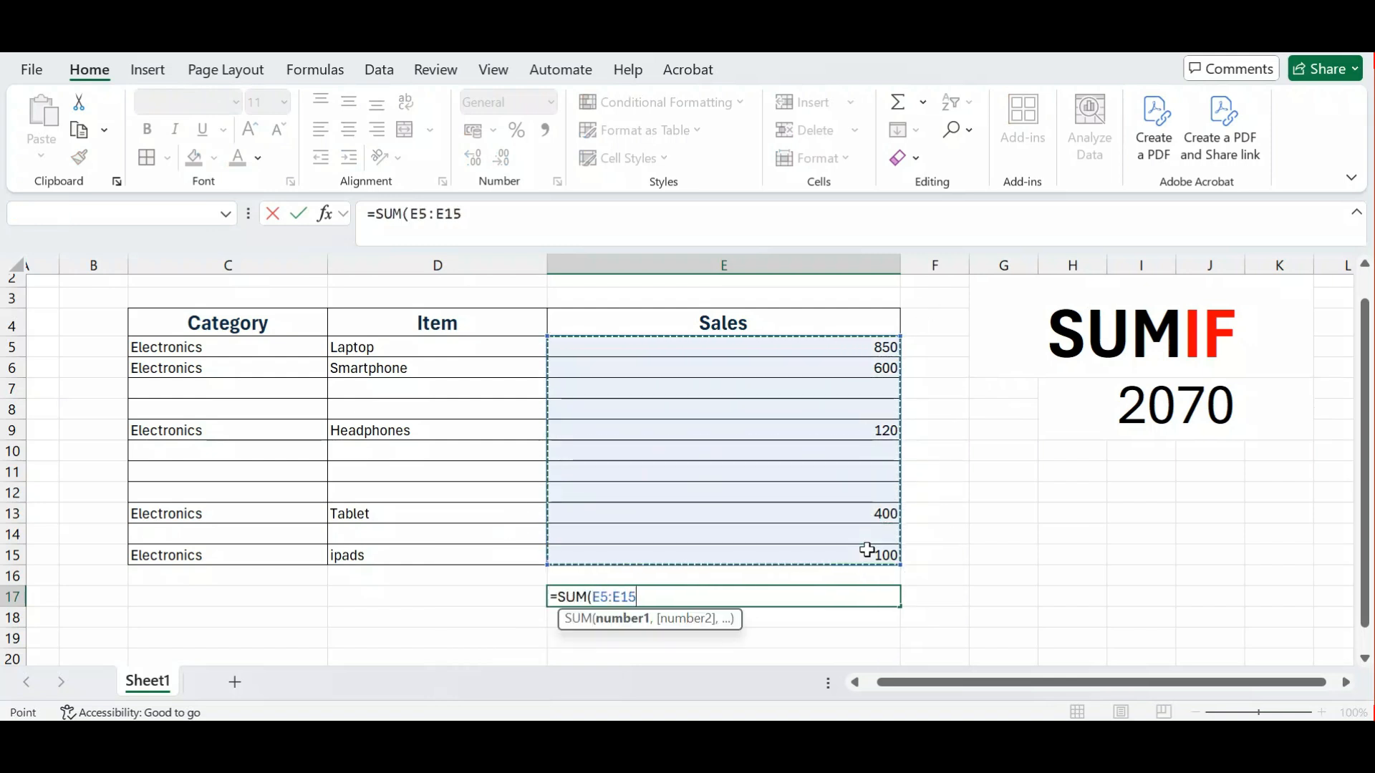
{"action": "type", "text": ")"}
{"action": "key", "text": "Return"}
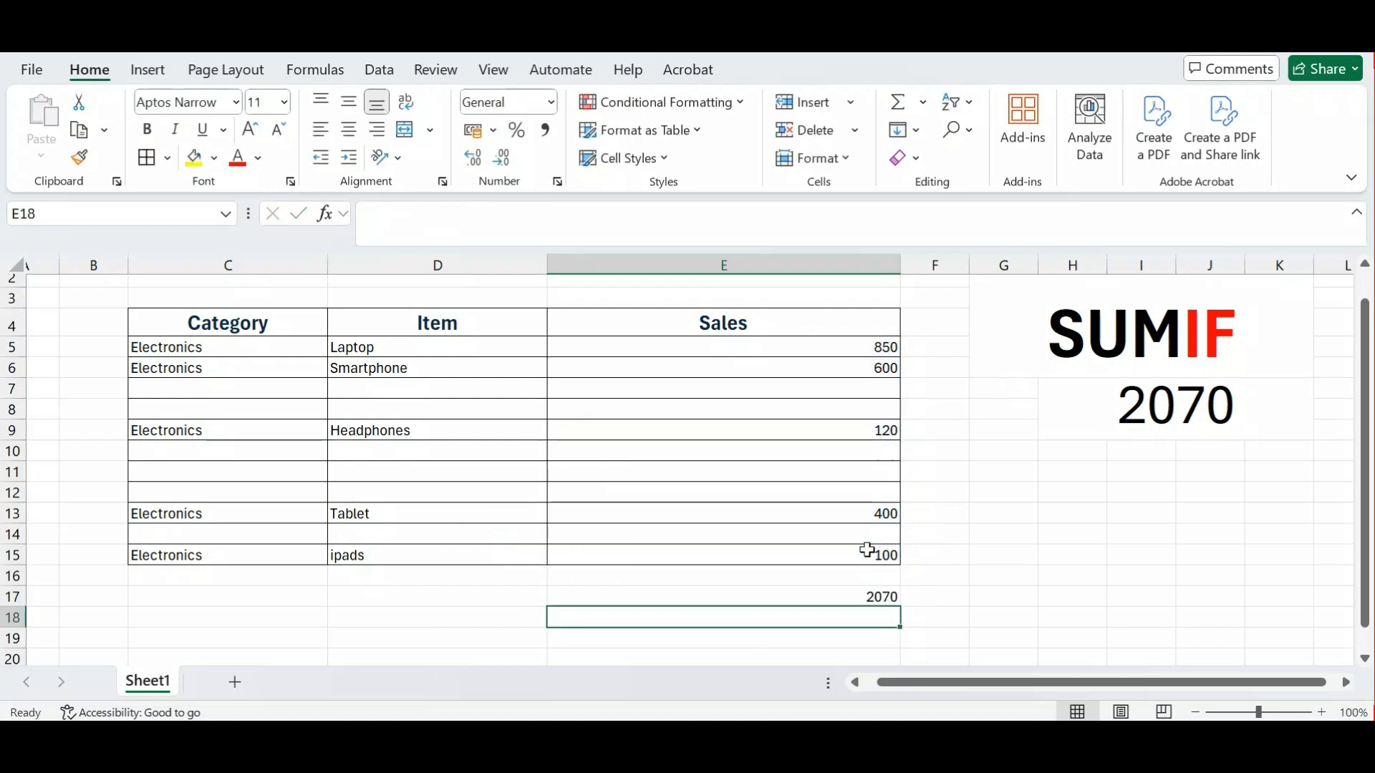